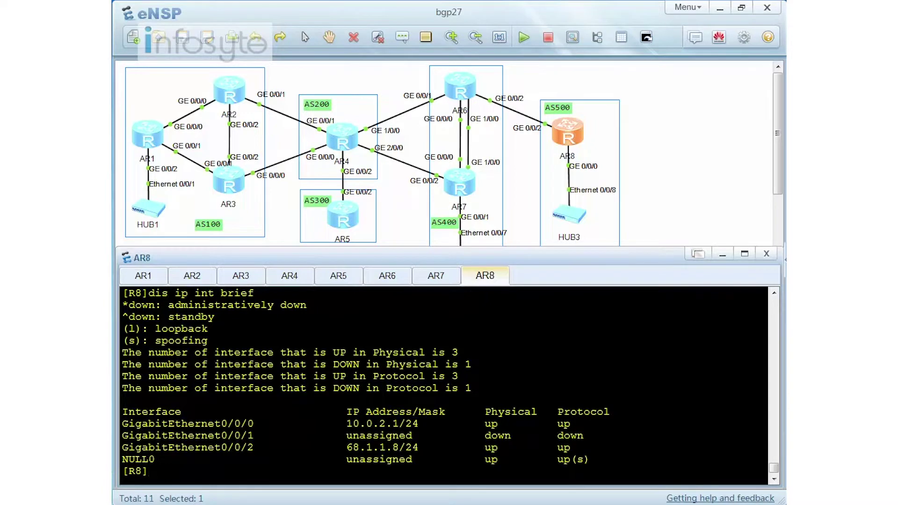
# - Add the secondary IP addresses 10.0.3.1/24 and 10.0.4.1/24 to interface GigabitEthernet0/0/0 on R8
pyautogui.write('int g0/0/0')
pyautogui.press('Return')
pyautogui.write('ip add 10.')
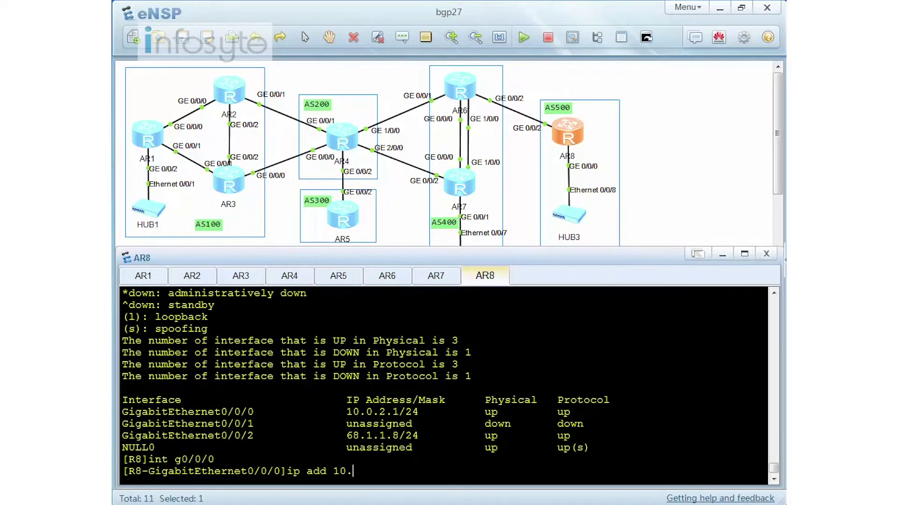
pyautogui.write('0.3.1 24 sub')
pyautogui.press('Return')
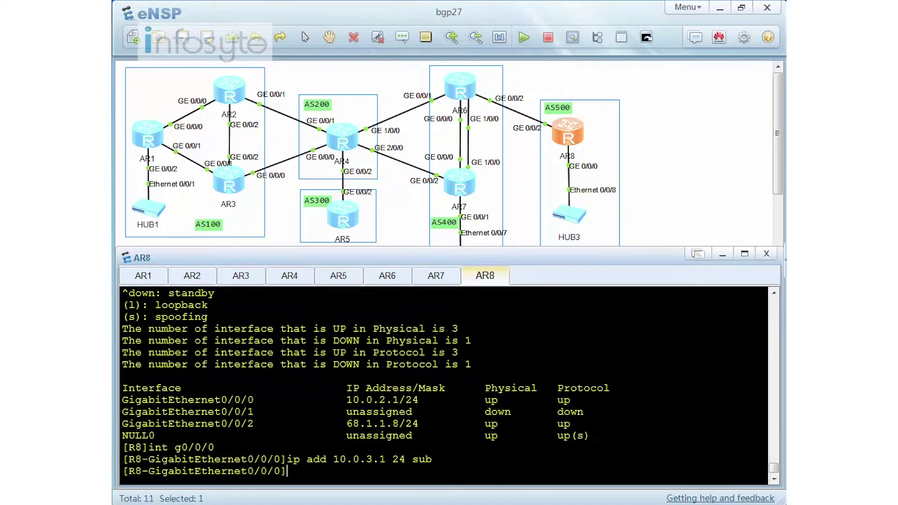
pyautogui.write('ip add 10.0.4.1 24 sub')
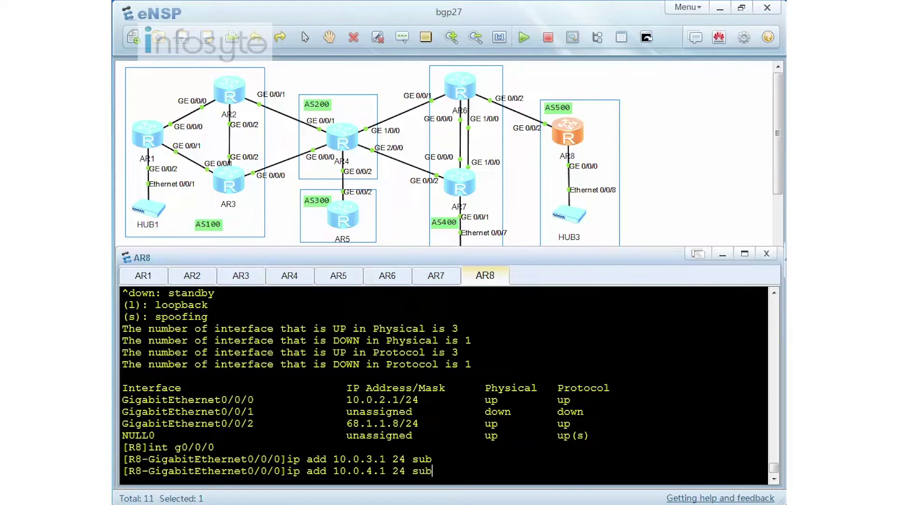
pyautogui.press('Return')
# - Advertise the networks 10.0.3.0/24 and 10.0.4.0/24 in BGP 500 on R8, and return to the system view
pyautogui.write('bgp 500')
pyautogui.press('Return')
pyautogui.write('net')
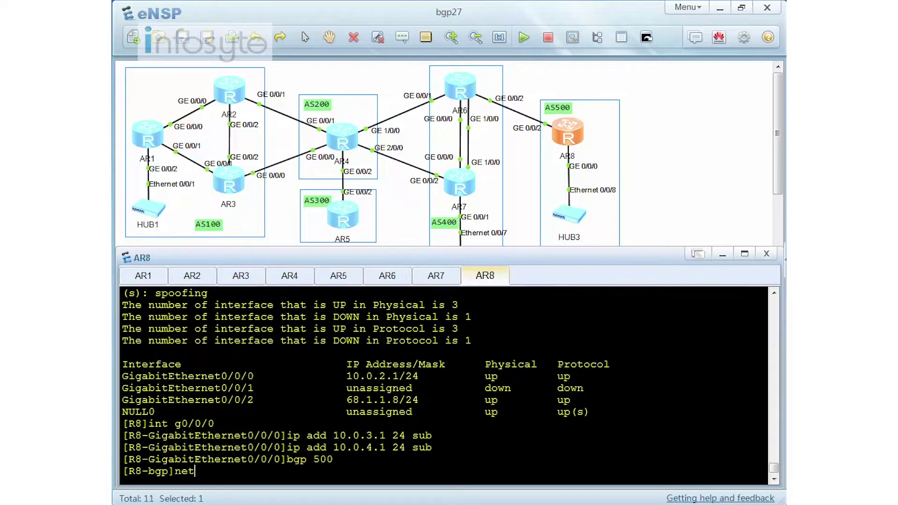
pyautogui.write(' 10.0.3.0 24')
pyautogui.press('Return')
pyautogui.write('net 10.0.4.0 2')
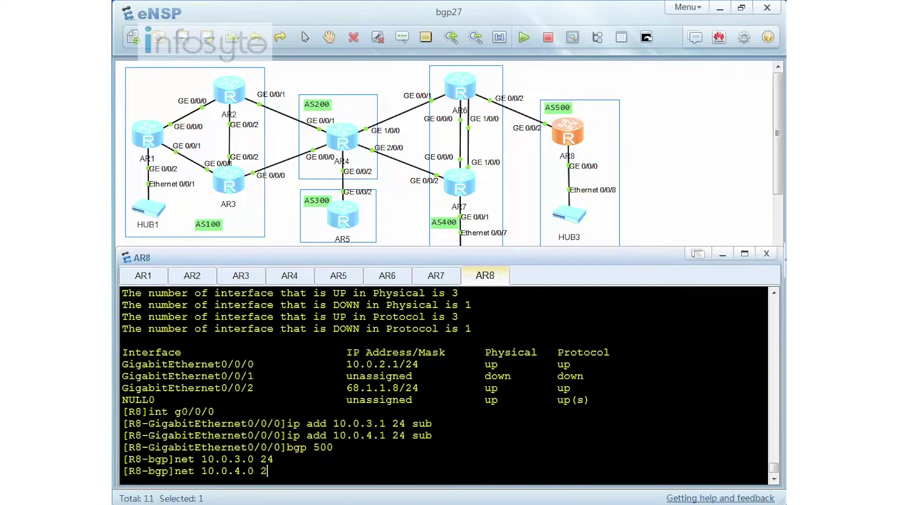
pyautogui.write('4')
pyautogui.press('Return')
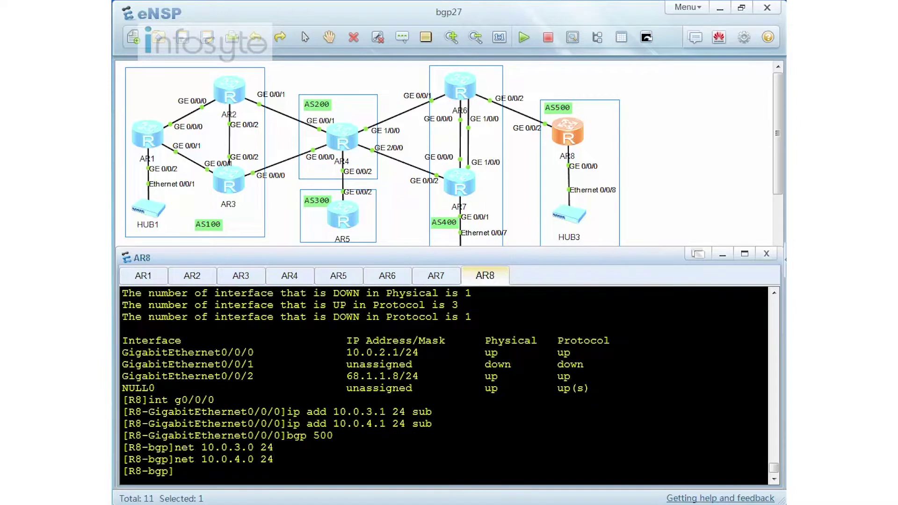
pyautogui.write('q')
pyautogui.press('Return')
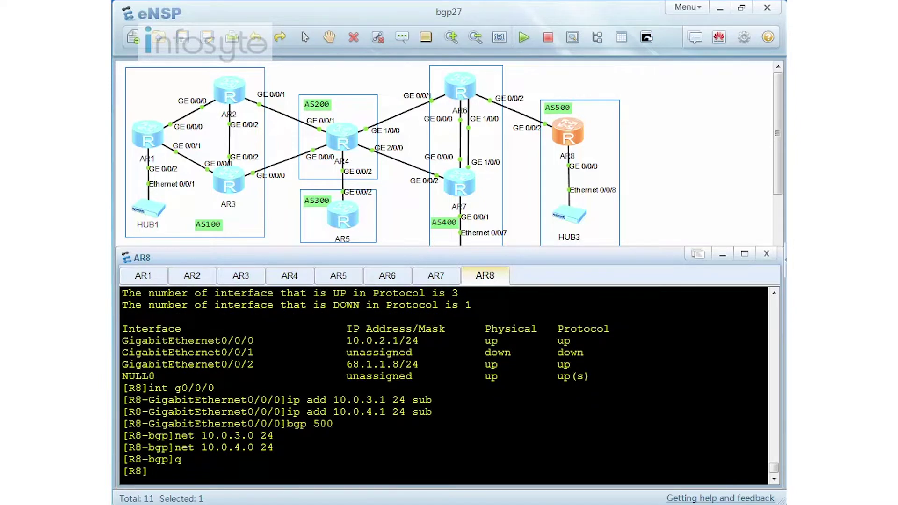
# - Display R8's BGP routing table and examine the 10.0.3.0/24 entry
pyautogui.write('dis bgp rou')
pyautogui.press('Return')
pyautogui.scroll(2, 444, 383)
pyautogui.moveTo(156, 380); pyautogui.dragTo(240, 380)
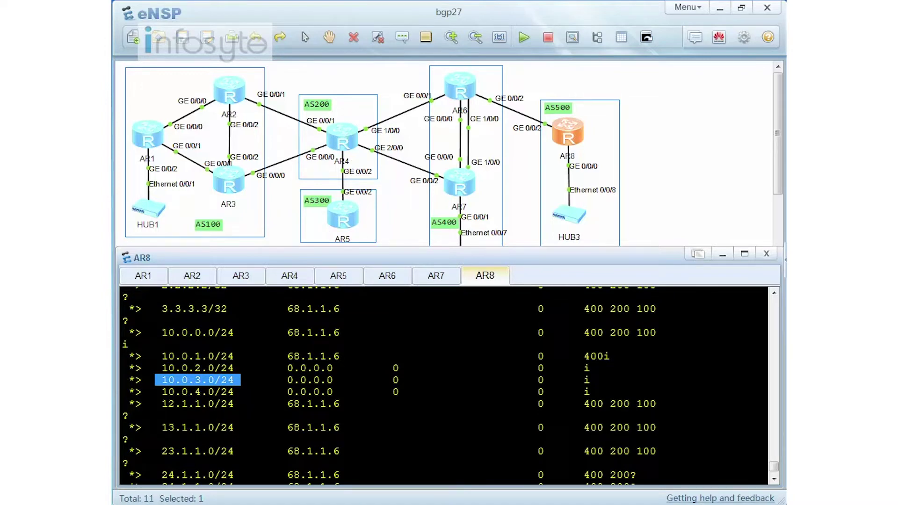
# - Log back on to R6, enter the system view and check its BGP routing table for 10.0.3.0/24 and 10.0.4.0/24
pyautogui.click(391, 281)
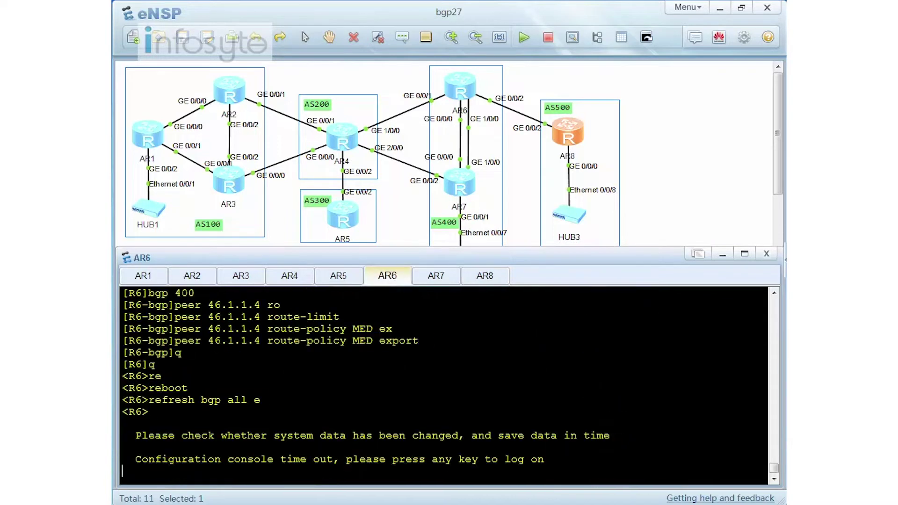
pyautogui.press('Return')
pyautogui.write('sys')
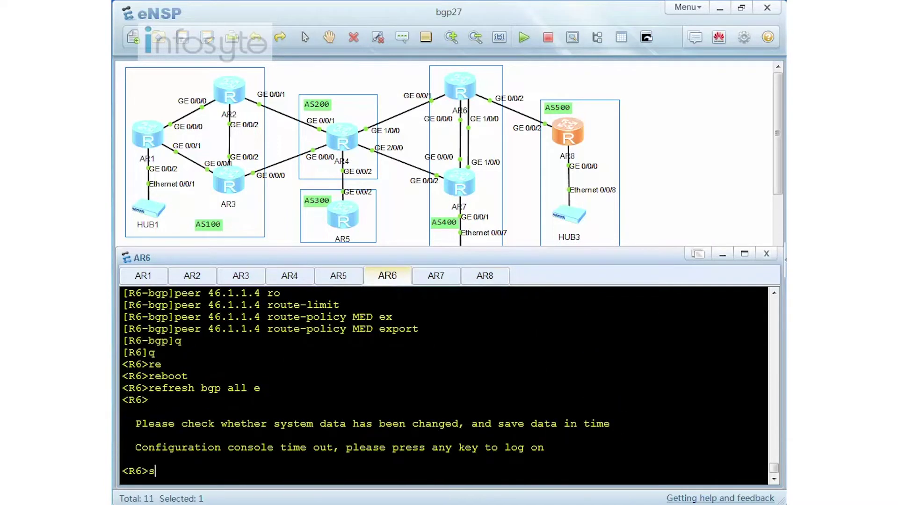
pyautogui.press('Return')
pyautogui.write('dis bgp rou')
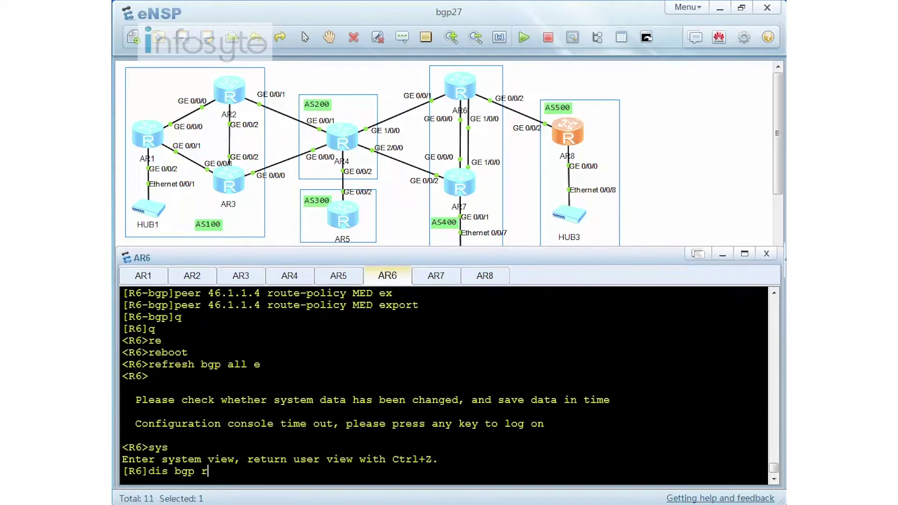
pyautogui.press('Return')
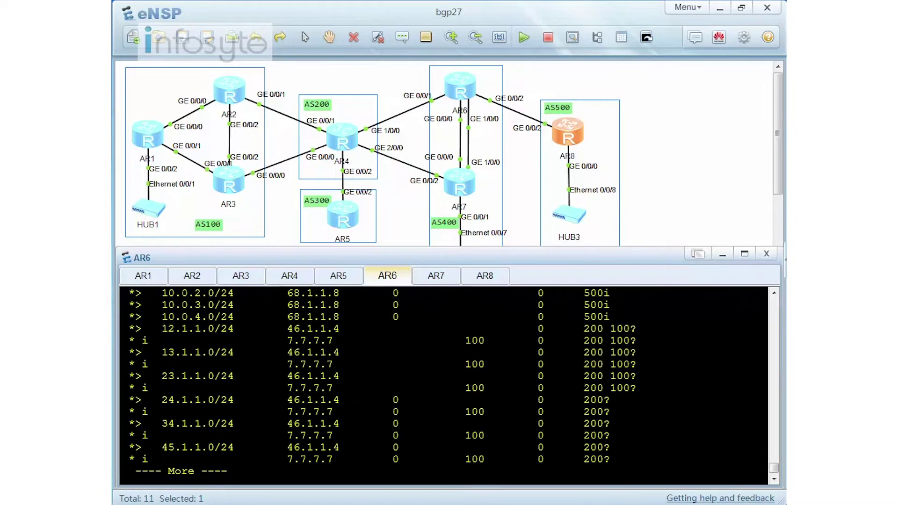
pyautogui.scroll(1, 444, 386)
pyautogui.moveTo(148, 344); pyautogui.dragTo(244, 347)
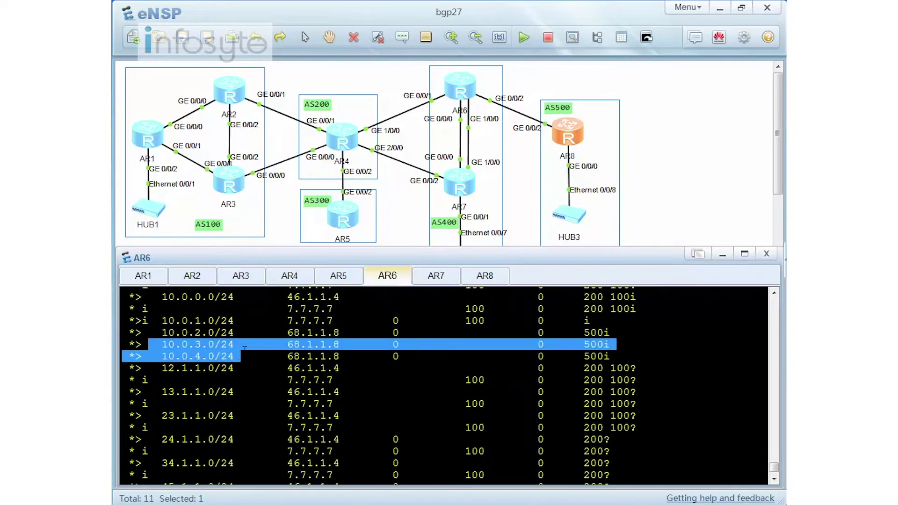
pyautogui.scroll(-1, 245, 350)
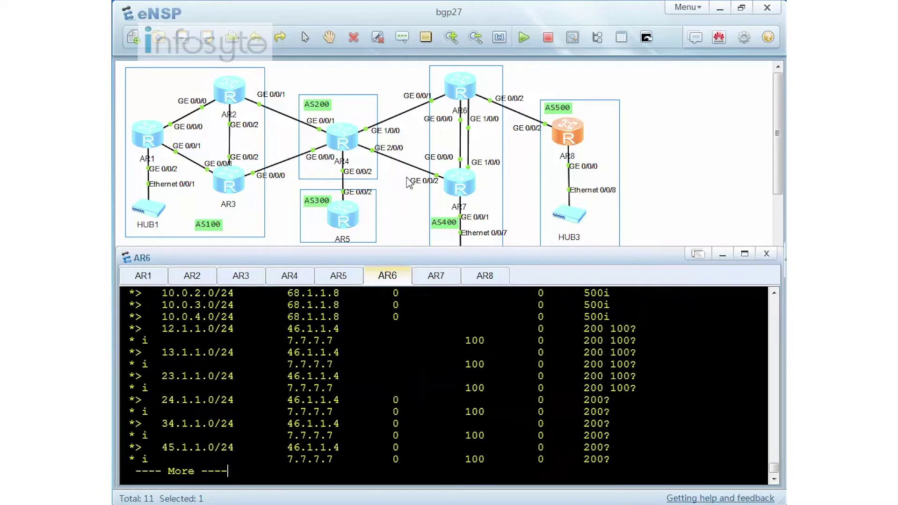
# - Log back on to R4, enter the system view and check its BGP routing table for 10.0.3.0/24 and 10.0.4.0/24
pyautogui.click(303, 280)
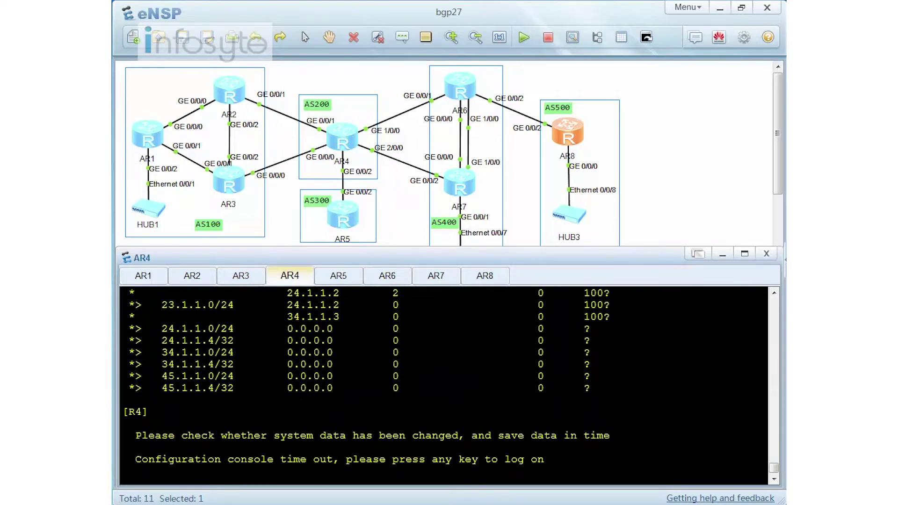
pyautogui.press('Return')
pyautogui.write('sys')
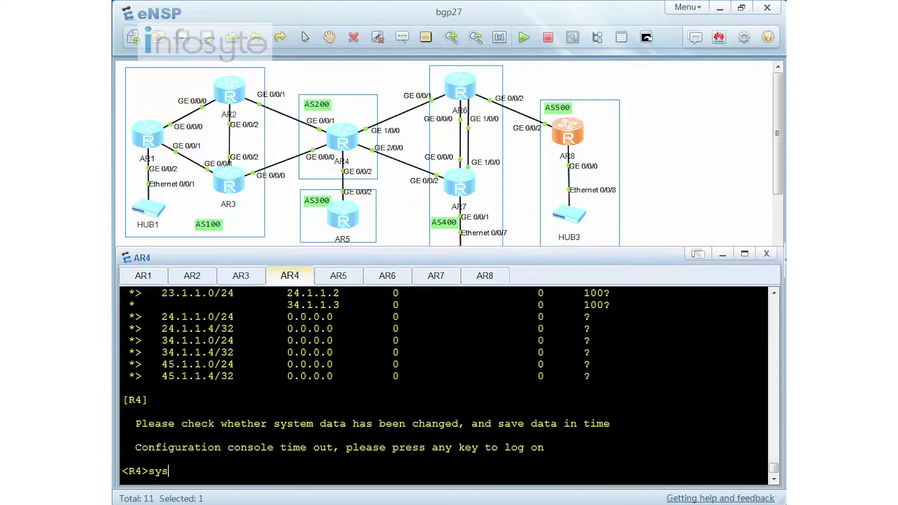
pyautogui.press('Return')
pyautogui.write('dis bgp rou')
pyautogui.press('Return')
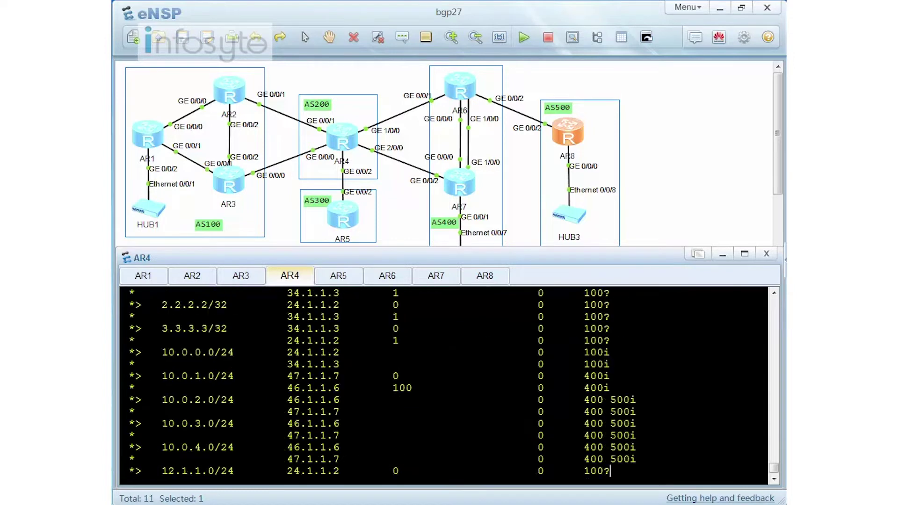
pyautogui.moveTo(155, 329); pyautogui.dragTo(240, 328)
pyautogui.moveTo(155, 352); pyautogui.dragTo(236, 353)
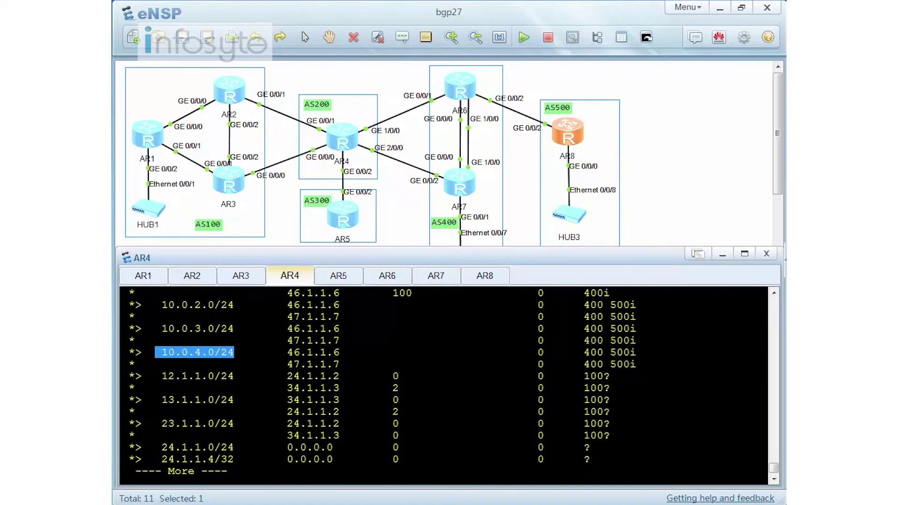
pyautogui.moveTo(156, 353); pyautogui.dragTo(233, 354)
pyautogui.moveTo(155, 329); pyautogui.dragTo(239, 331)
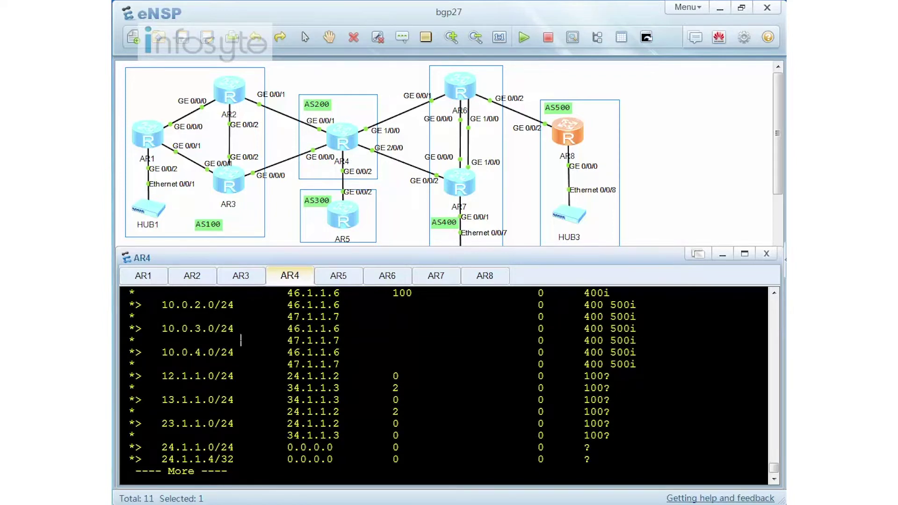
pyautogui.press('space')
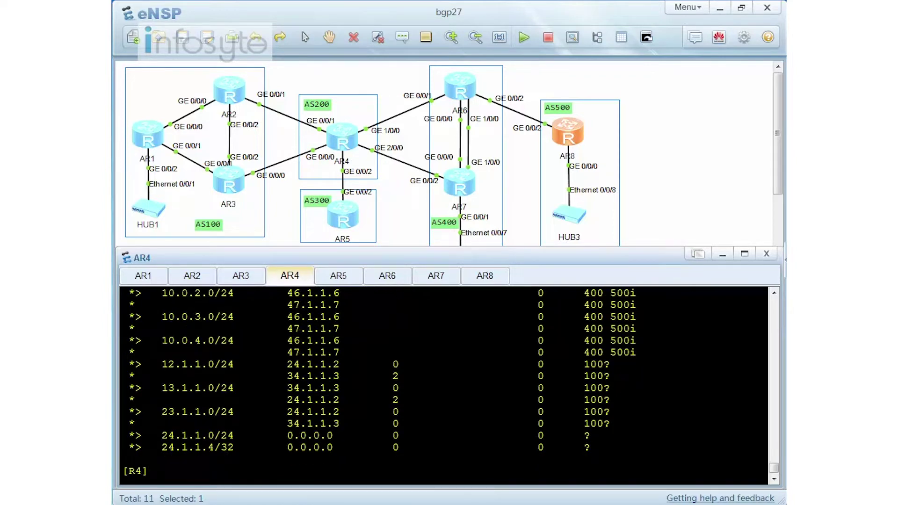
# - On R8, create IP prefix list 10 with index 10 permitting 10.0.3.0 24, and display the configured prefix lists
pyautogui.click(482, 277)
pyautogui.press('Return')
pyautogui.press('Return')
pyautogui.press('Return')
pyautogui.press('Return')
pyautogui.press('Return')
pyautogui.press('Return')
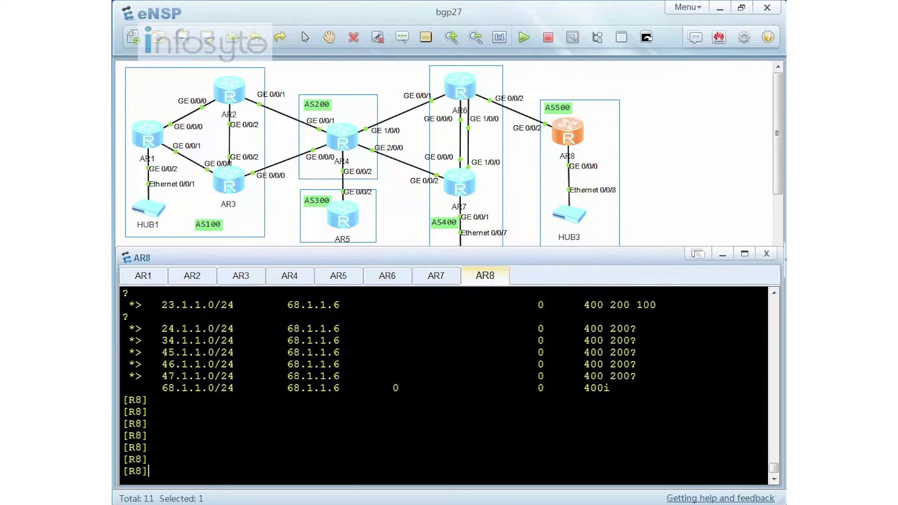
pyautogui.write('ip ip-p')
pyautogui.press('Tab')
pyautogui.write('10')
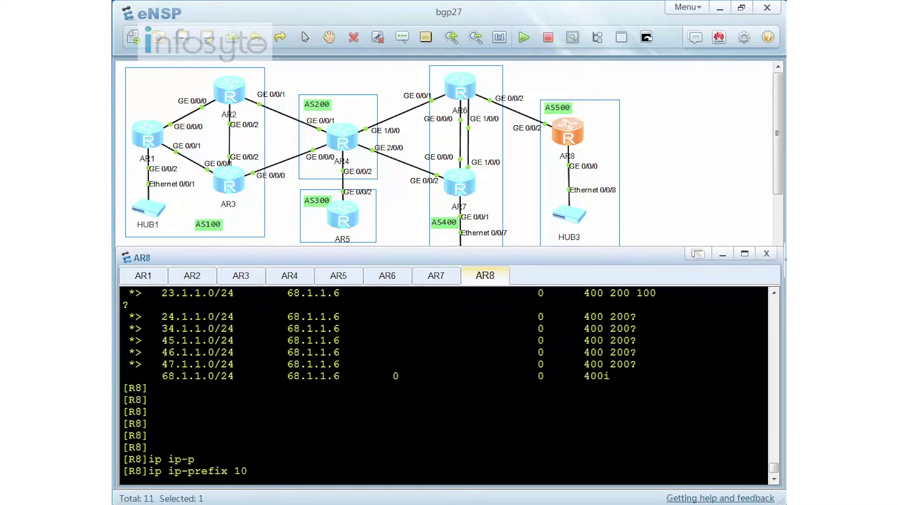
pyautogui.write(' index 10 permit')
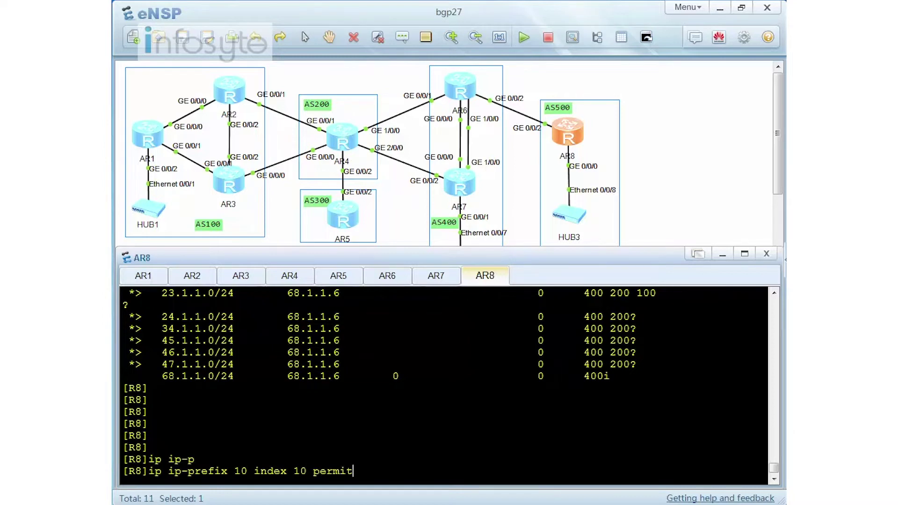
pyautogui.write(' 10.0.3.0 24')
pyautogui.press('Return')
pyautogui.write('dis ip ip-')
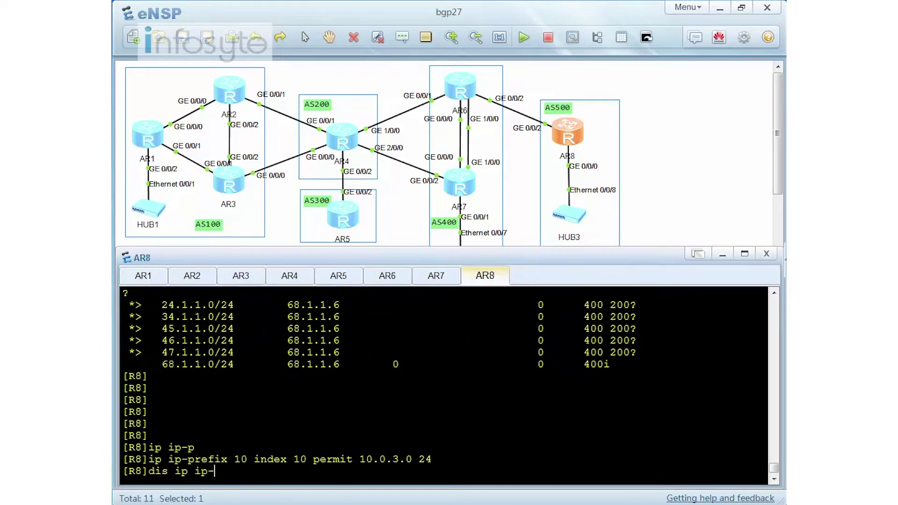
pyautogui.press('Return')
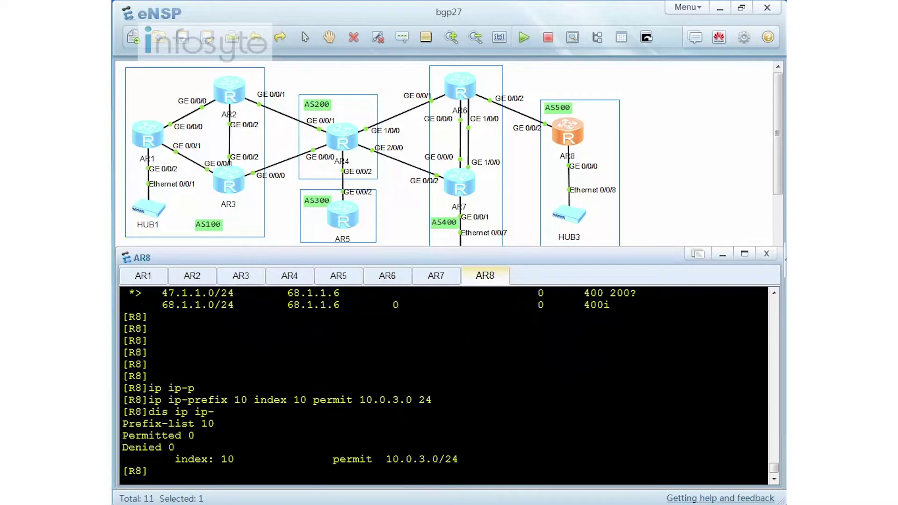
# - Create the route policy COMM on R8 with permit node 10
pyautogui.write('route-policy COMM')
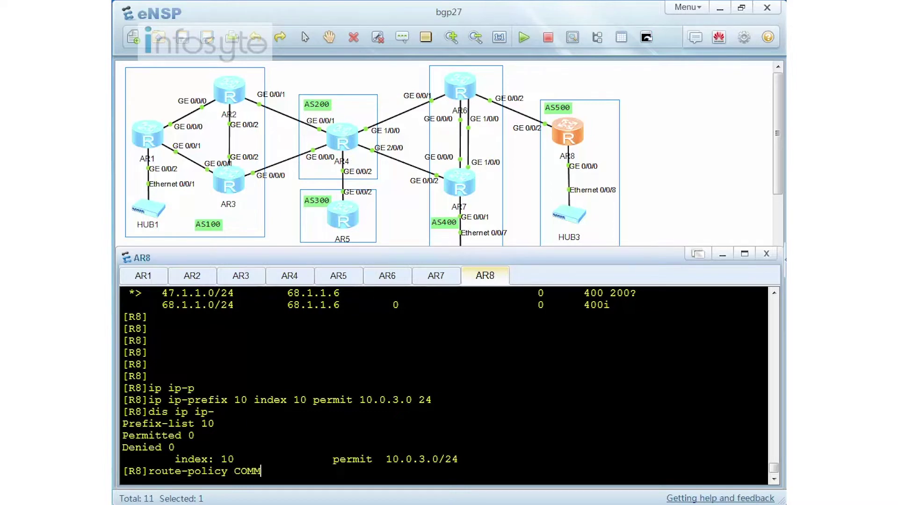
pyautogui.write(' permit node 10')
pyautogui.press('Return')
# - Add an if-match condition for IP prefix list 10 to node 10 of the COMM route policy
pyautogui.write('id')
pyautogui.press('Tab')
pyautogui.press('BackSpace')
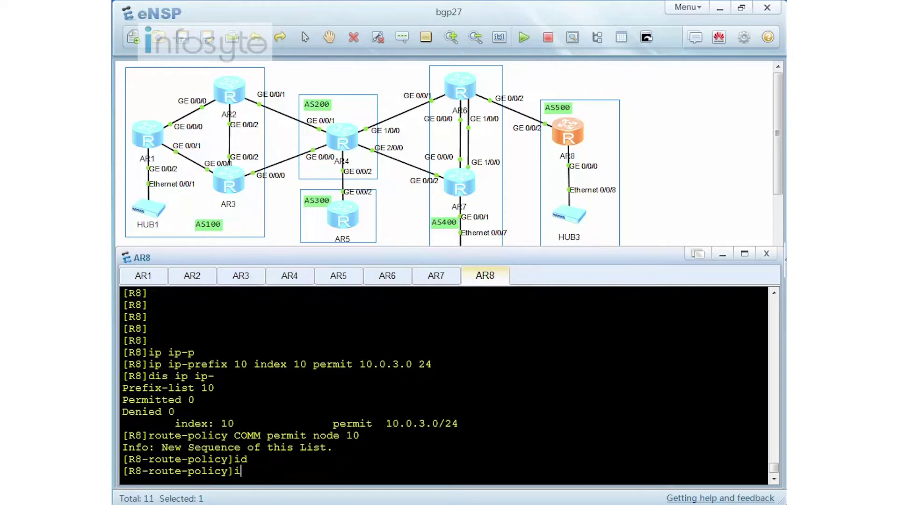
pyautogui.write('f')
pyautogui.press('Tab')
pyautogui.write('ip')
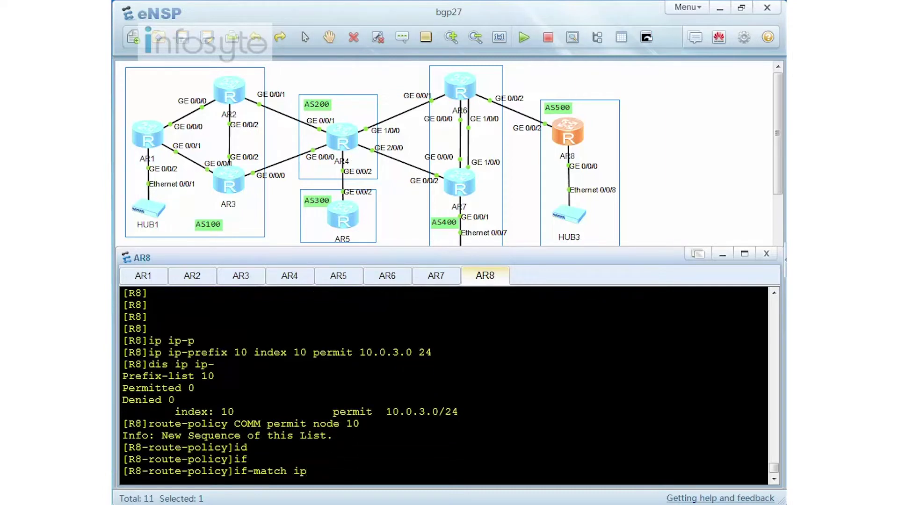
pyautogui.write('-pre')
pyautogui.press('Tab')
pyautogui.write('10')
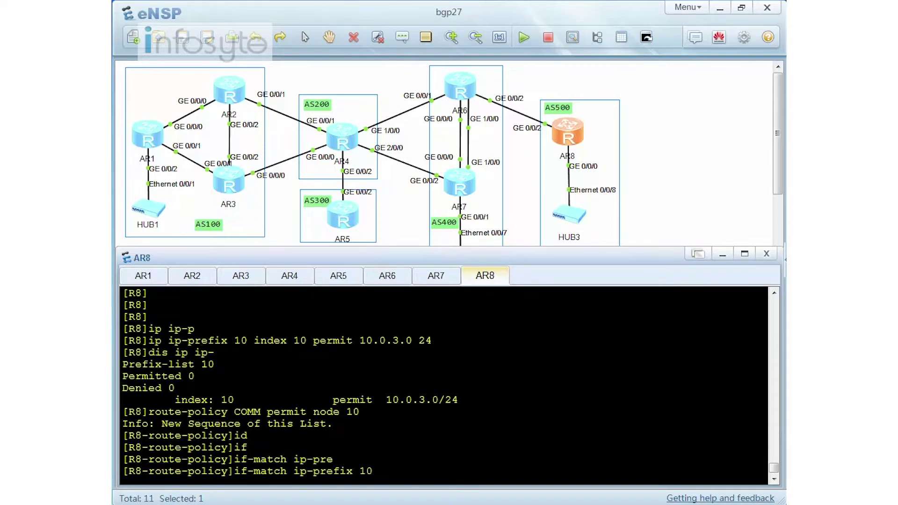
pyautogui.press('Return')
# - Review the available community options, apply the no-export community in node 10 of the route policy, and return to the system view
pyautogui.write('ap')
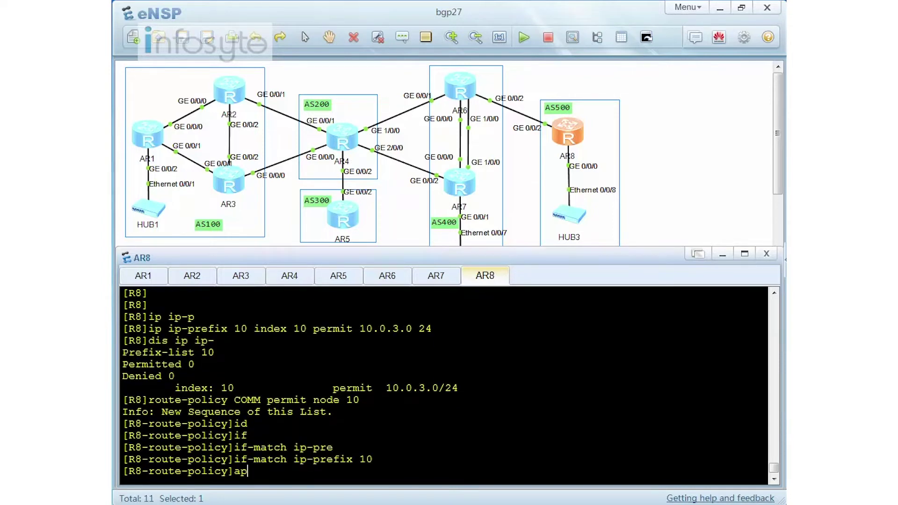
pyautogui.press('Tab')
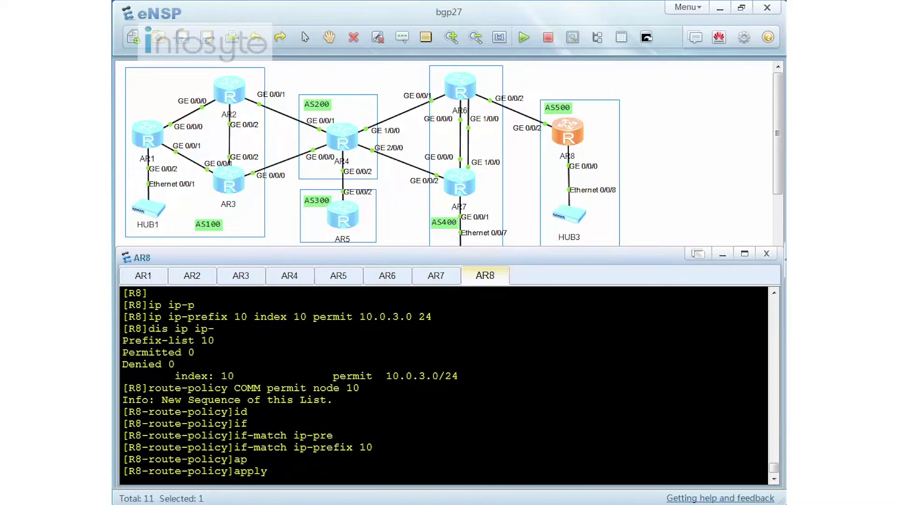
pyautogui.write('com')
pyautogui.press('Tab')
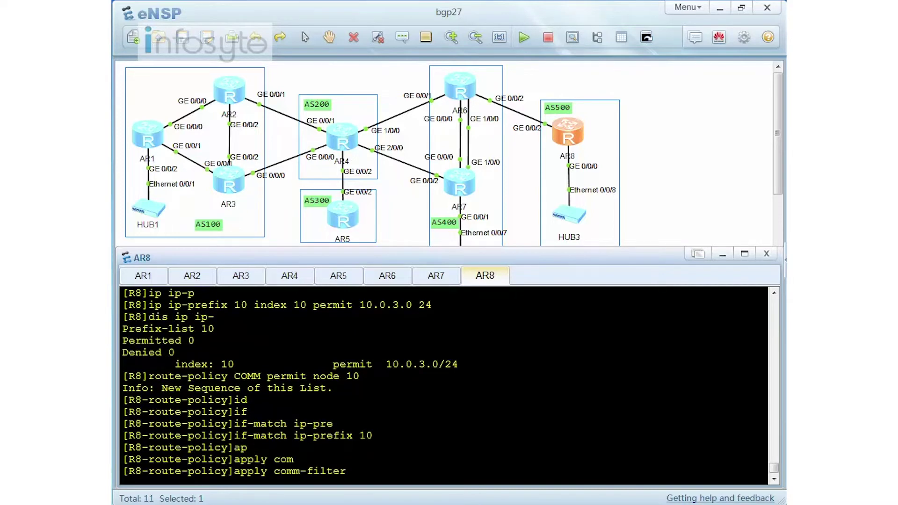
pyautogui.press('Tab')
pyautogui.write('?')
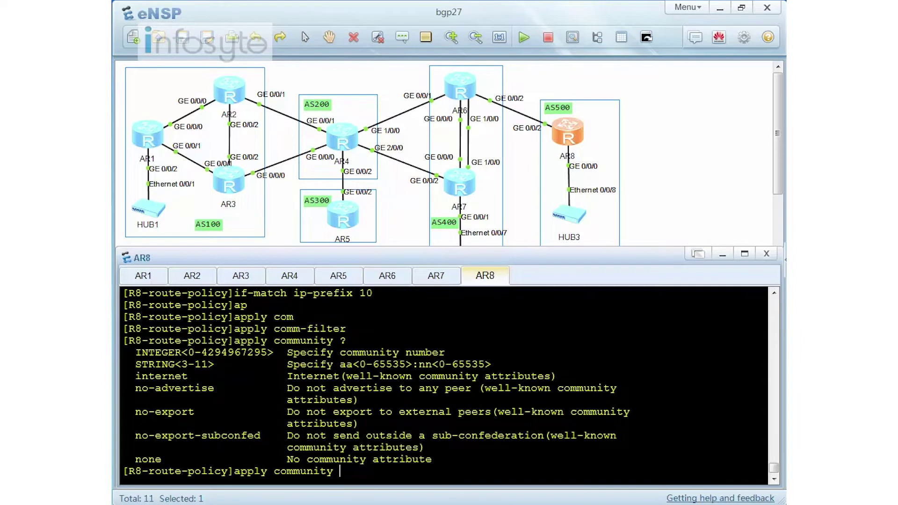
pyautogui.moveTo(129, 412); pyautogui.dragTo(201, 412)
pyautogui.moveTo(281, 412); pyautogui.dragTo(491, 412)
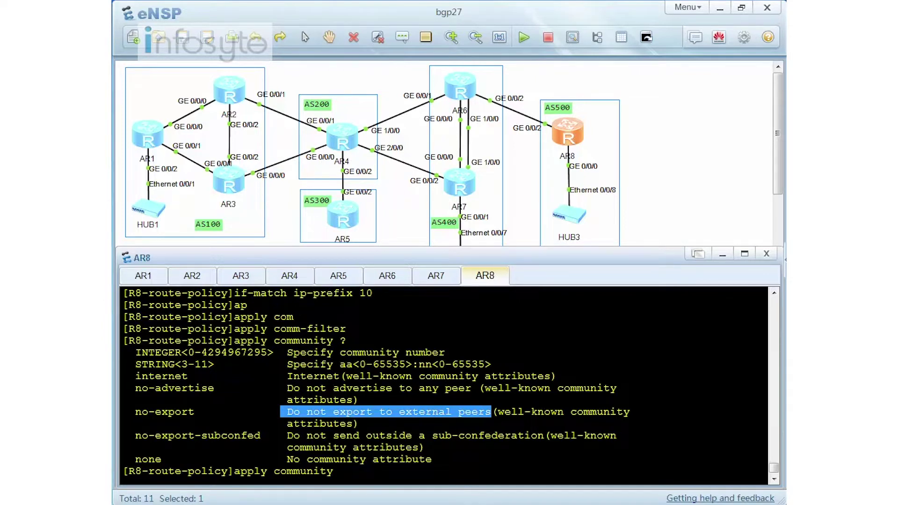
pyautogui.click(488, 411)
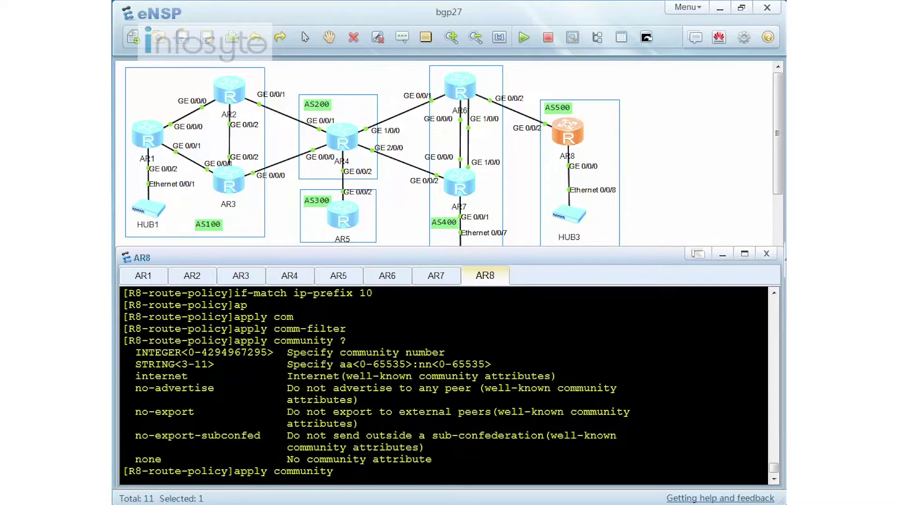
pyautogui.write('no-export')
pyautogui.press('Return')
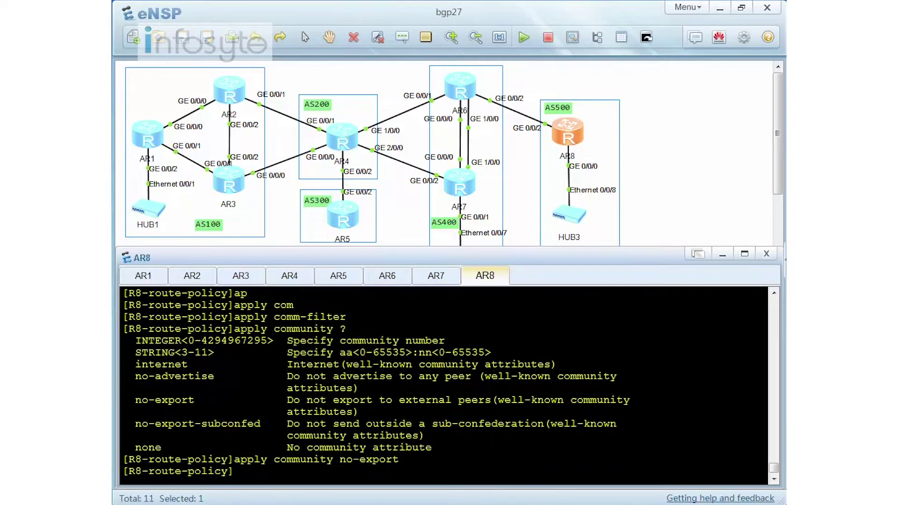
pyautogui.write('q')
pyautogui.press('Return')
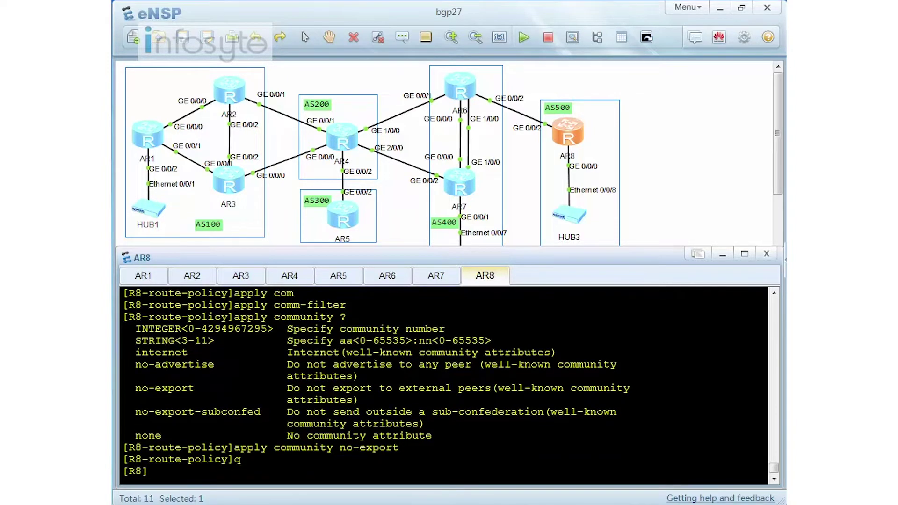
# - Add permit node 20 to the COMM route policy without any conditions and return to the system view
pyautogui.press('Up')
pyautogui.press('Up')
pyautogui.press('Up')
pyautogui.press('Up')
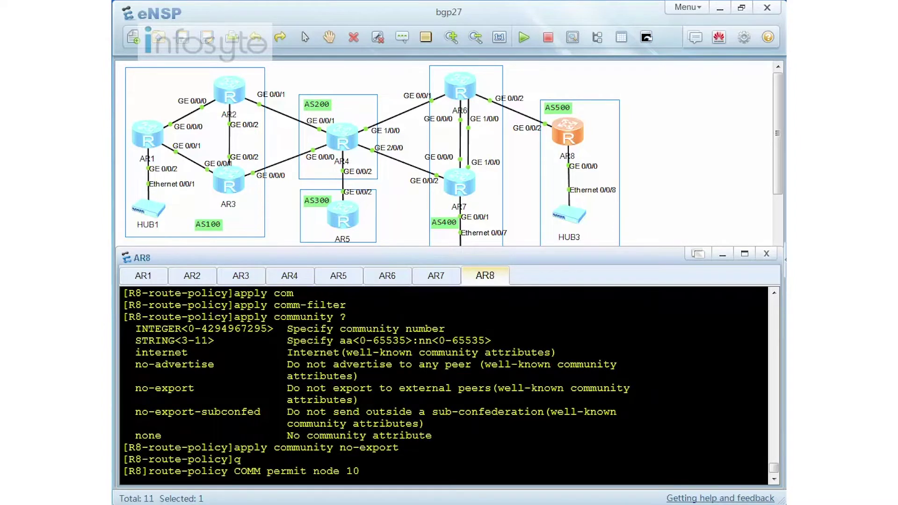
pyautogui.press('BackSpace')
pyautogui.press('BackSpace')
pyautogui.write('20')
pyautogui.press('Return')
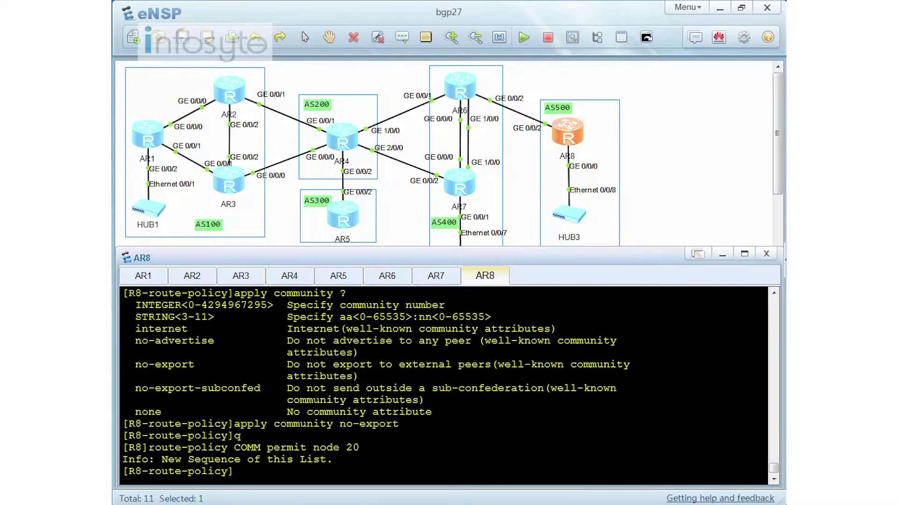
pyautogui.write('q')
pyautogui.press('Return')
pyautogui.press('Return')
pyautogui.press('Return')
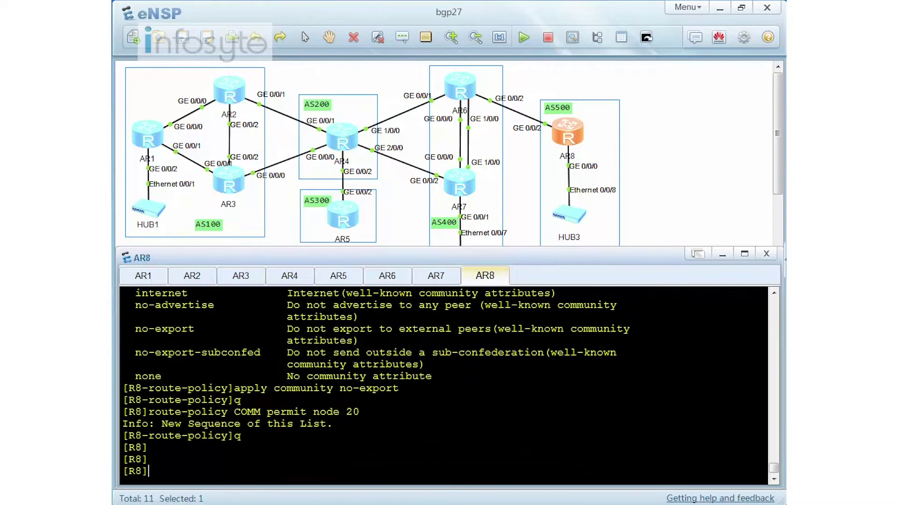
# - Display the route policies on R8 and review the COMM policy's node 10 and its match clause
pyautogui.write('dis route-policy')
pyautogui.press('Return')
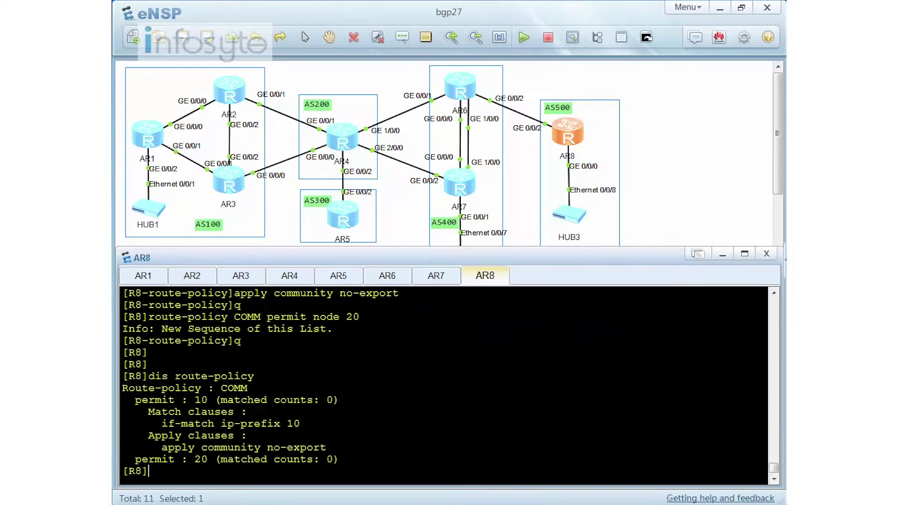
pyautogui.moveTo(221, 388); pyautogui.dragTo(253, 389)
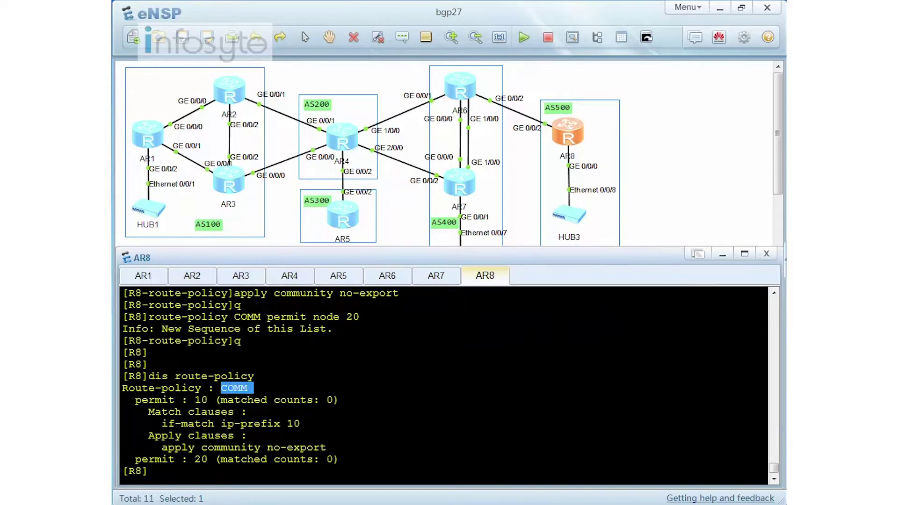
pyautogui.moveTo(129, 399); pyautogui.dragTo(207, 400)
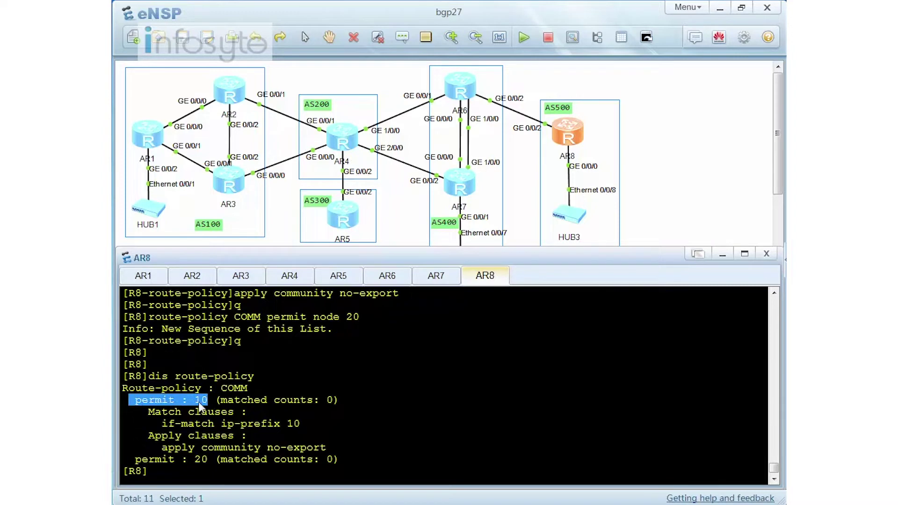
pyautogui.moveTo(155, 423); pyautogui.dragTo(304, 424)
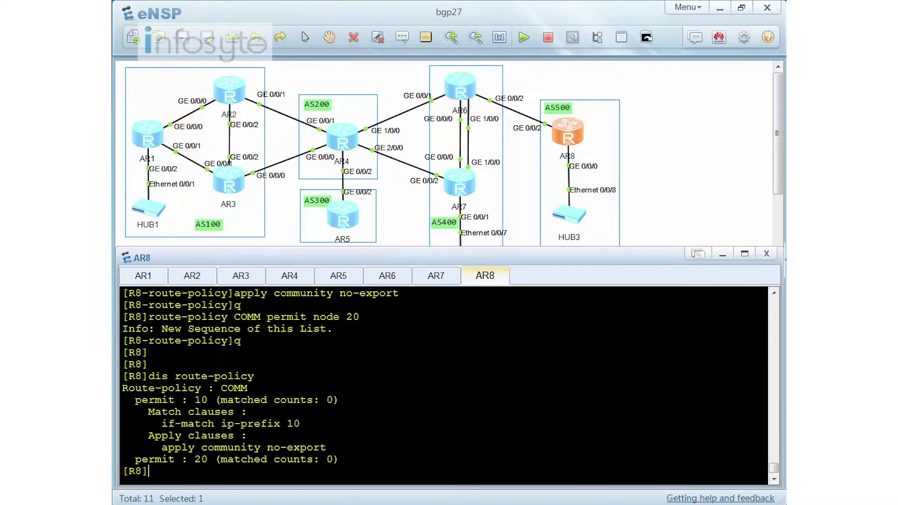
# - Display R8's IP prefix lists and compare the permitted network with the COMM policy's apply clause and node 20
pyautogui.write('dis ip ip-')
pyautogui.press('Return')
pyautogui.moveTo(386, 459); pyautogui.dragTo(472, 459)
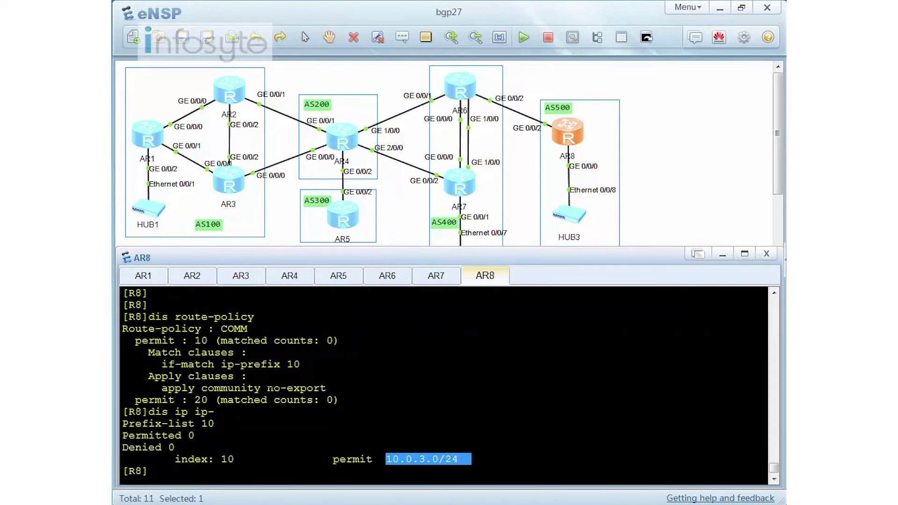
pyautogui.moveTo(267, 387); pyautogui.dragTo(333, 388)
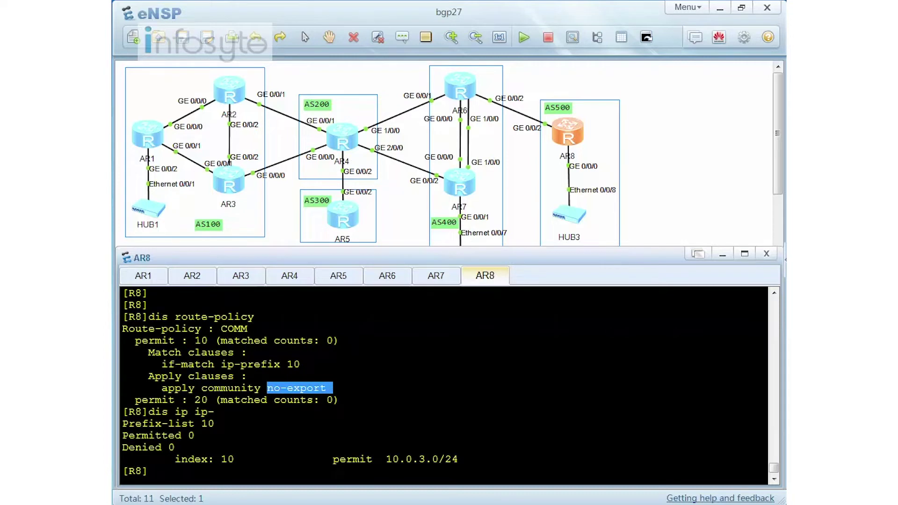
pyautogui.click(333, 388)
pyautogui.moveTo(127, 400); pyautogui.dragTo(214, 400)
pyautogui.click(176, 447)
pyautogui.click(149, 471)
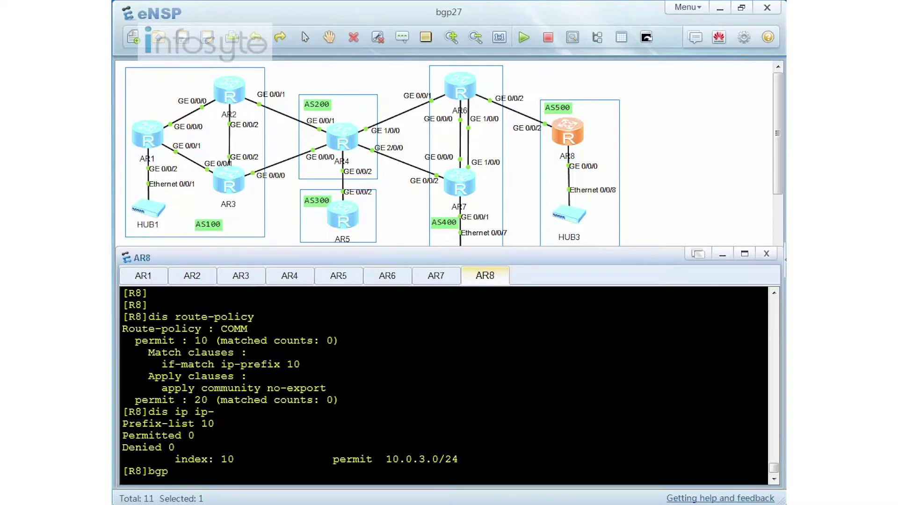
# - In BGP 500 on R8, apply the COMM route policy to peer 68.1.1.6 in the export direction
pyautogui.write('500')
pyautogui.press('Return')
pyautogui.write('peer')
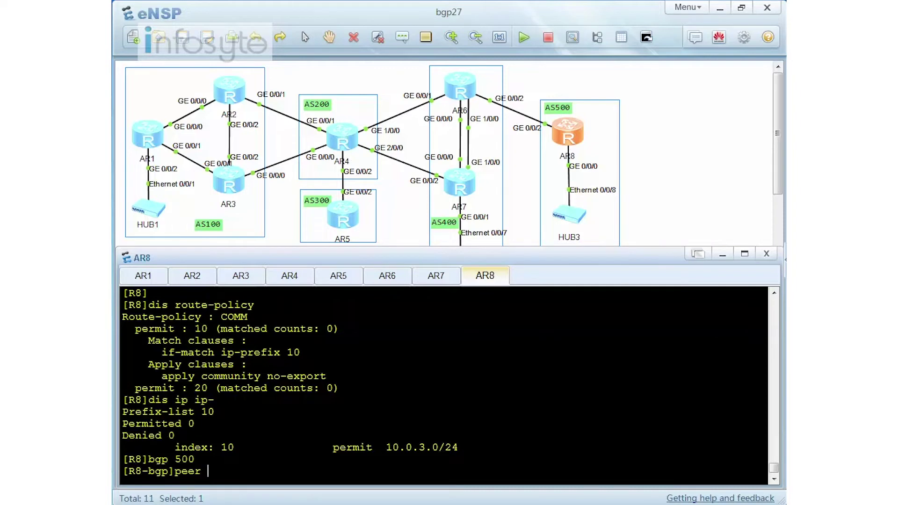
pyautogui.write('68.1.1.6 ro')
pyautogui.press('Tab')
pyautogui.press('Tab')
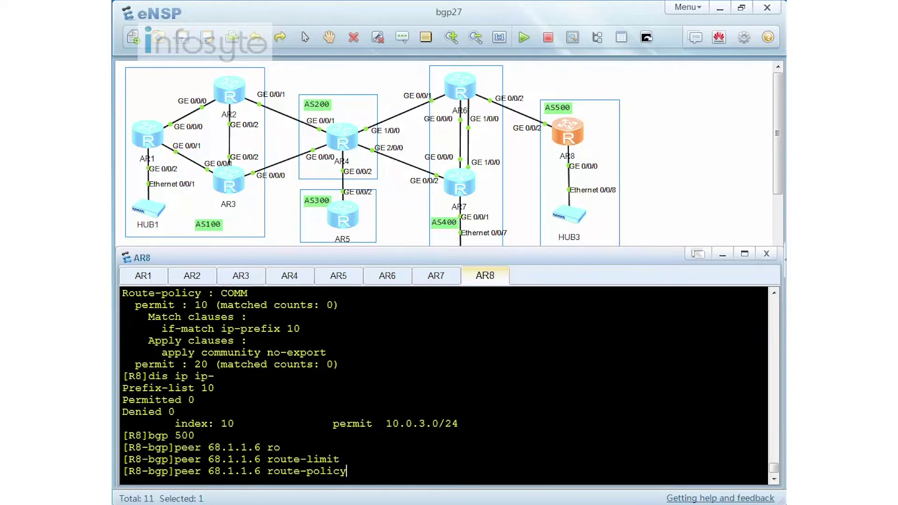
pyautogui.write('COMM export')
pyautogui.press('Return')
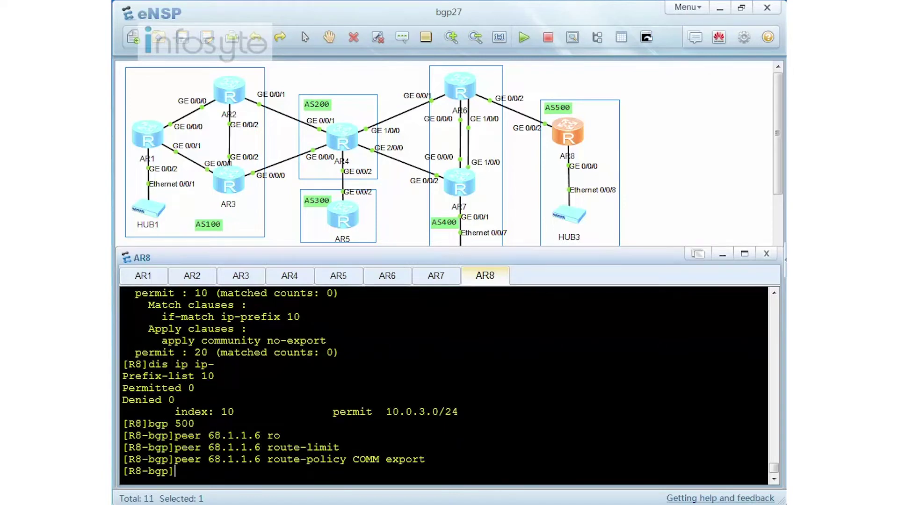
# - Enable community advertisement to peer 68.1.1.6 and return to R8's system view
pyautogui.write('peer 68.1.1.6 adv')
pyautogui.press('Tab')
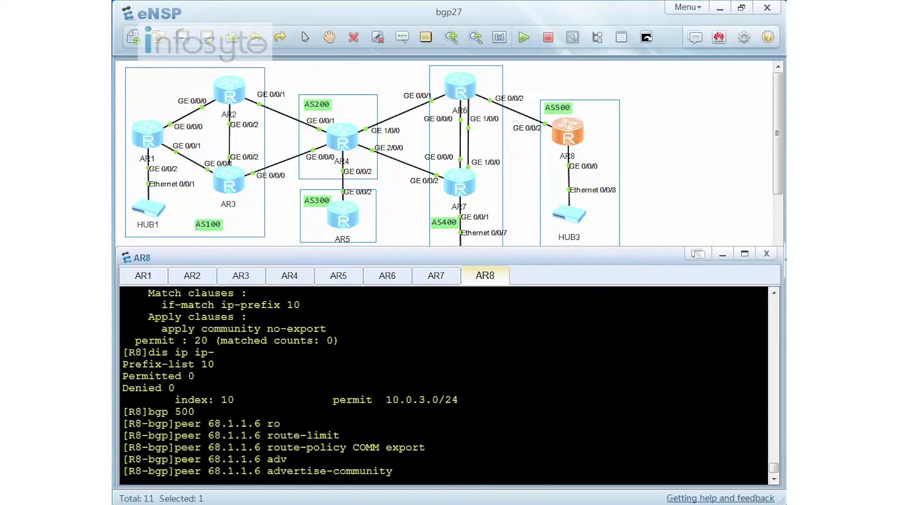
pyautogui.press('Return')
pyautogui.write('q')
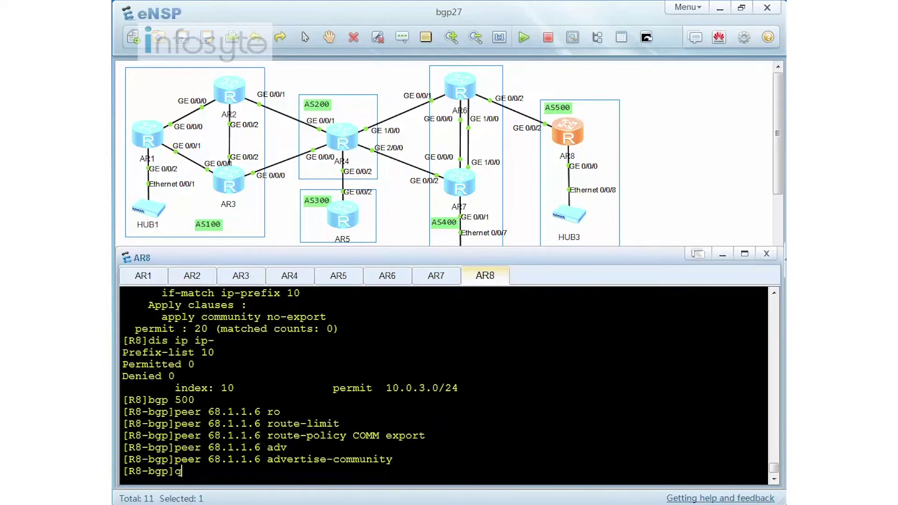
pyautogui.press('Return')
pyautogui.press('Return')
pyautogui.press('Return')
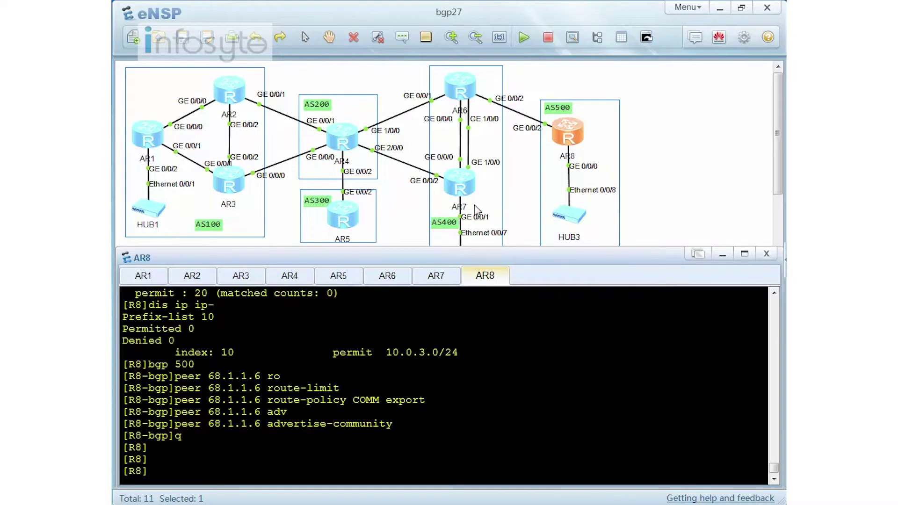
# - Display the full BGP routing table on R6 and locate the 10.0.3.0/24 entry
pyautogui.click(394, 276)
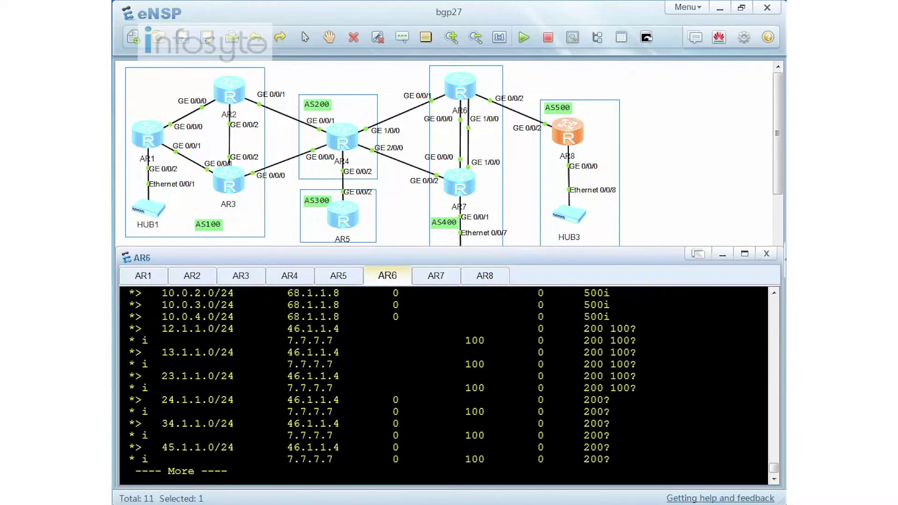
pyautogui.hotkey('ctrl', 'c')
pyautogui.write('dis')
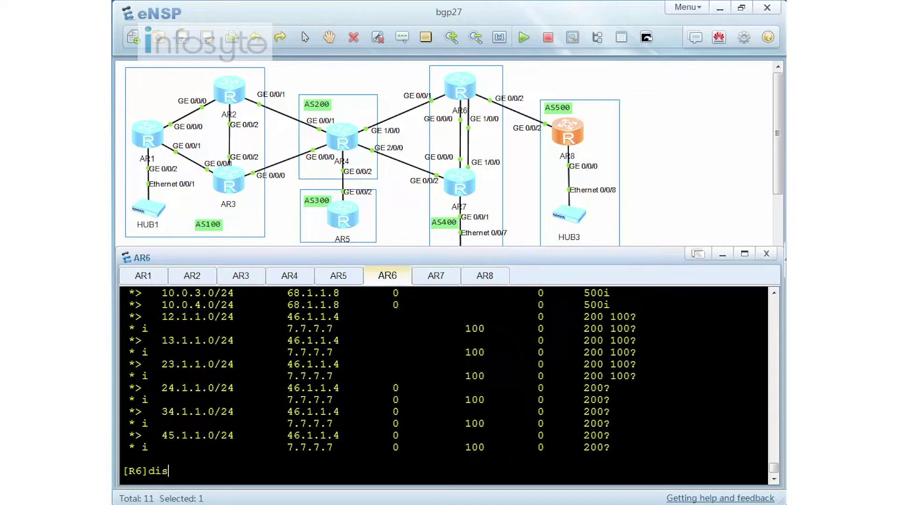
pyautogui.write(' bgp ro')
pyautogui.press('Tab')
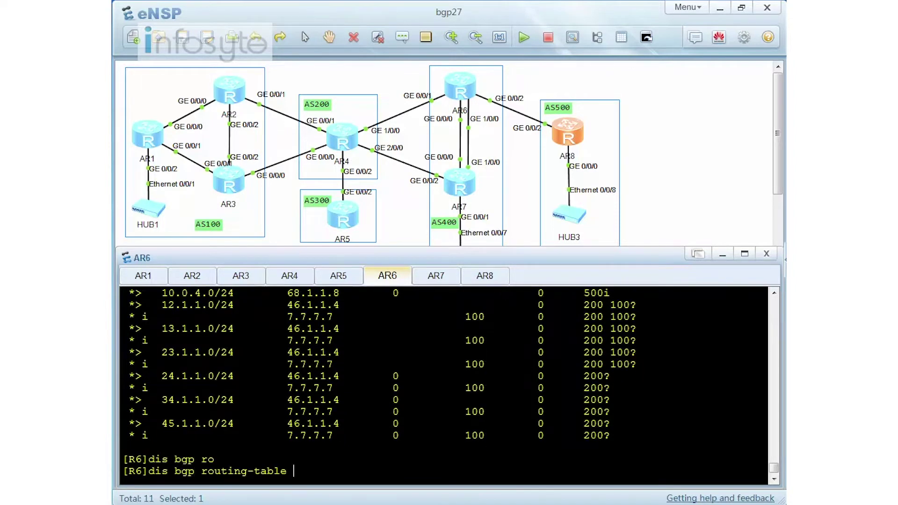
pyautogui.press('Return')
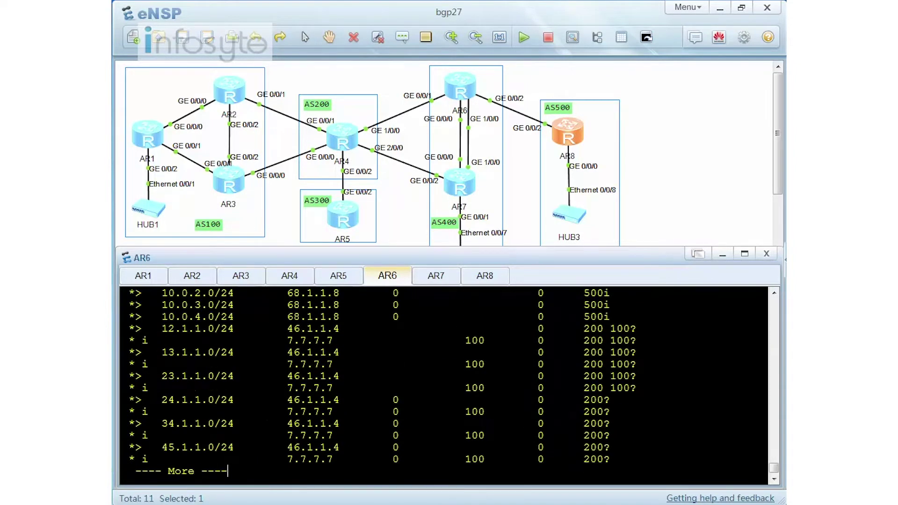
pyautogui.press('space')
pyautogui.scroll(6, 444, 386)
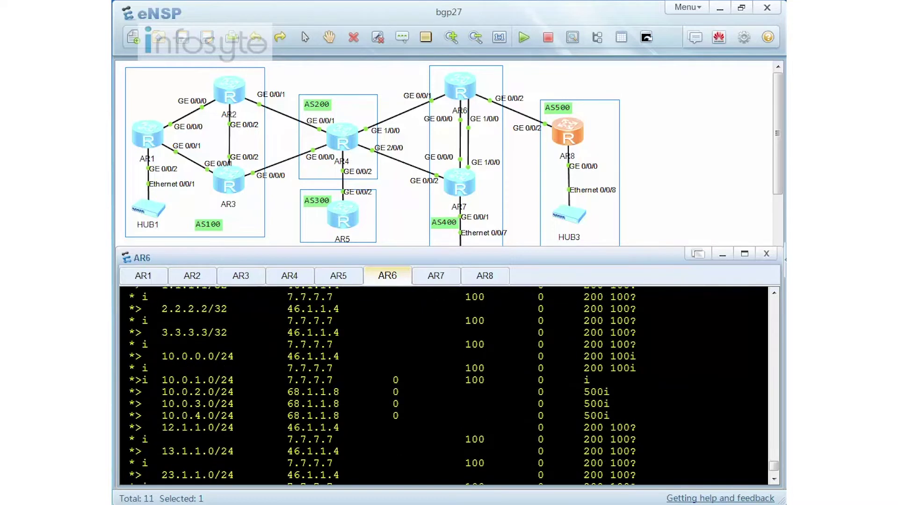
pyautogui.moveTo(162, 403); pyautogui.dragTo(247, 403)
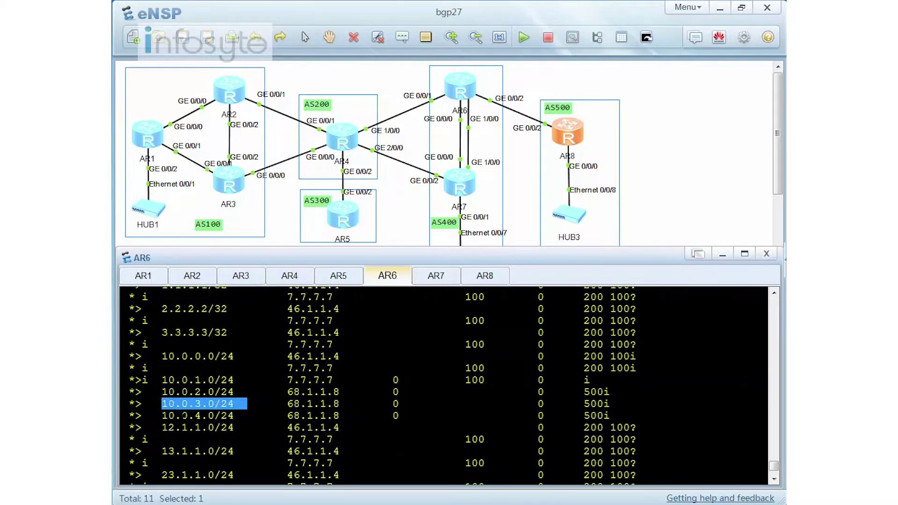
# - Display the detailed BGP routing entry for 10.0.3.0 on R6 and check its community attribute
pyautogui.write('d')
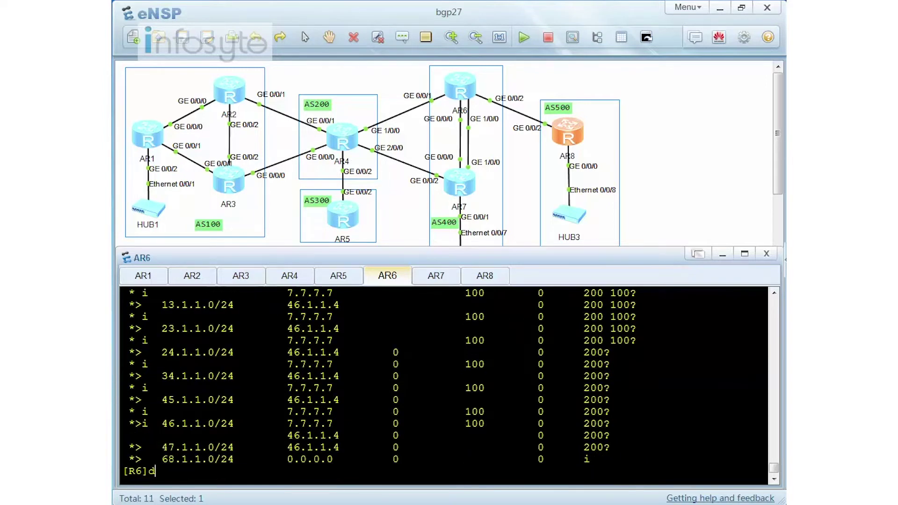
pyautogui.press('BackSpace')
pyautogui.write('dis bgp ro')
pyautogui.press('Tab')
pyautogui.write('10')
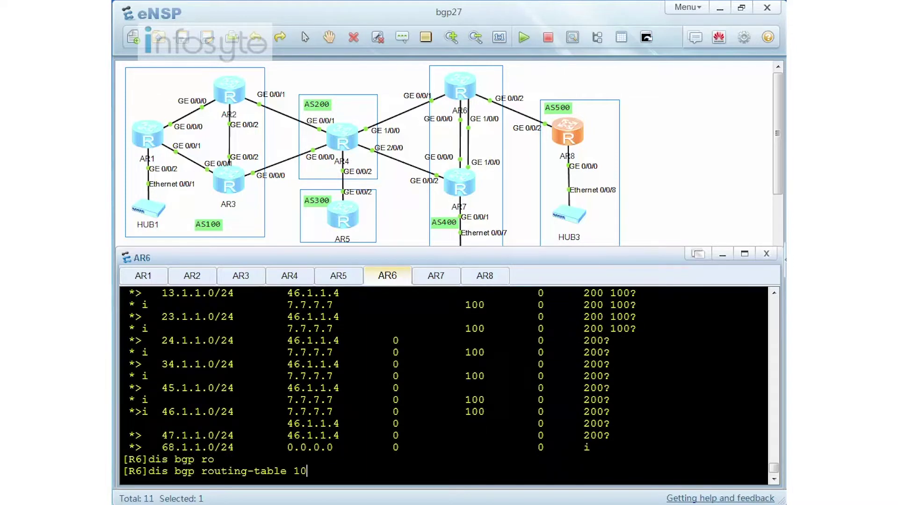
pyautogui.write('.0.3.0')
pyautogui.press('Return')
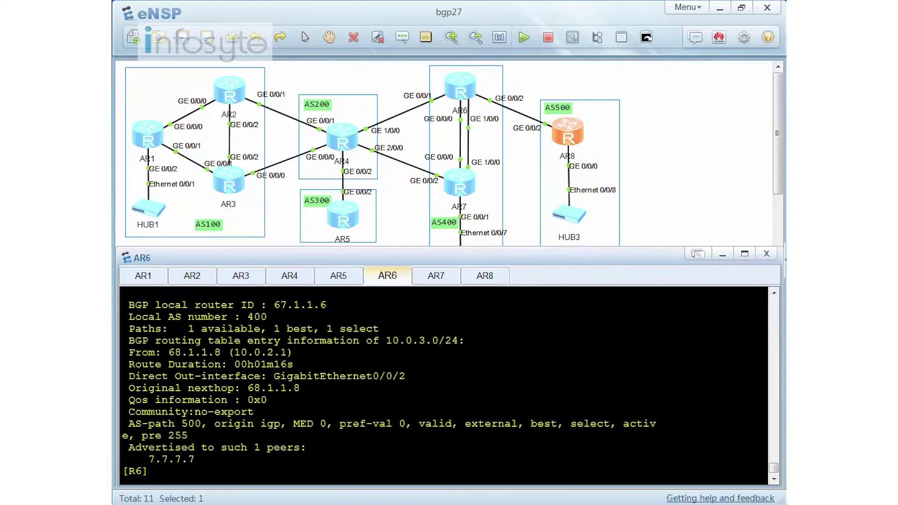
pyautogui.moveTo(254, 411); pyautogui.dragTo(123, 411)
# - Display the detailed BGP routing entry for 10.0.4.0 on R6 for comparison
pyautogui.press('Up')
pyautogui.press('BackSpace')
pyautogui.press('BackSpace')
pyautogui.press('BackSpace')
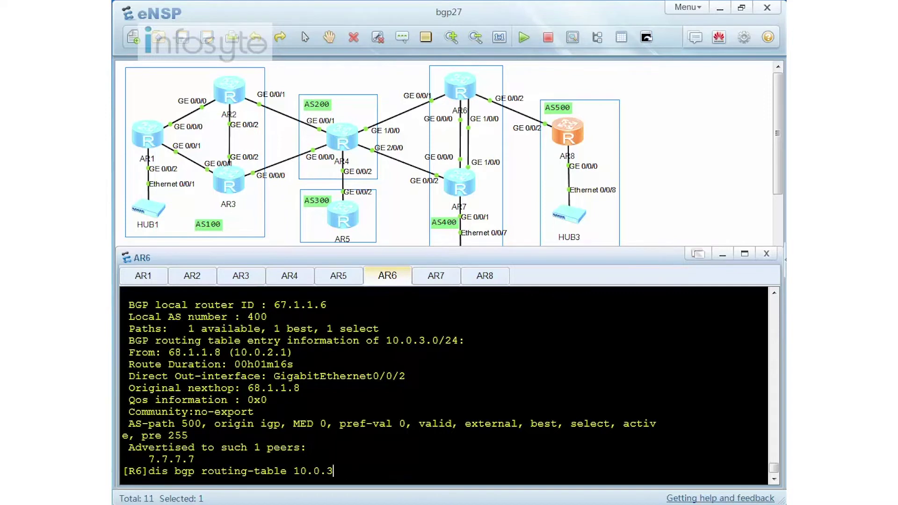
pyautogui.write('4.0')
pyautogui.press('Return')
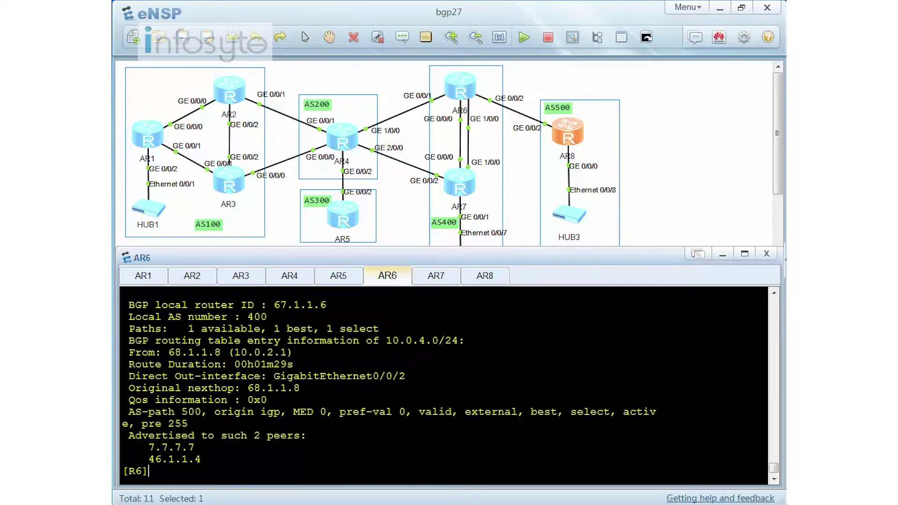
# - Display R4's full BGP routing table, followed by the detailed BGP entry for 10.0.3.0
pyautogui.click(300, 280)
pyautogui.write('dis bgp ro')
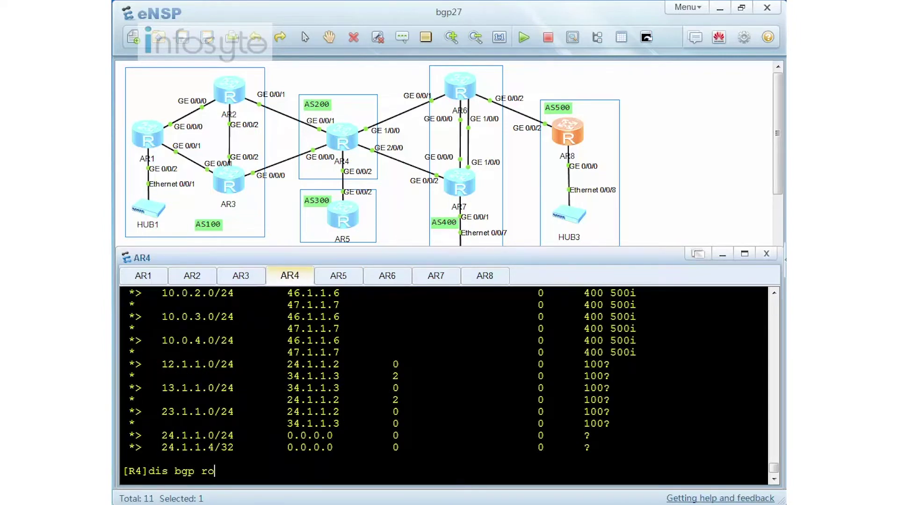
pyautogui.press('Return')
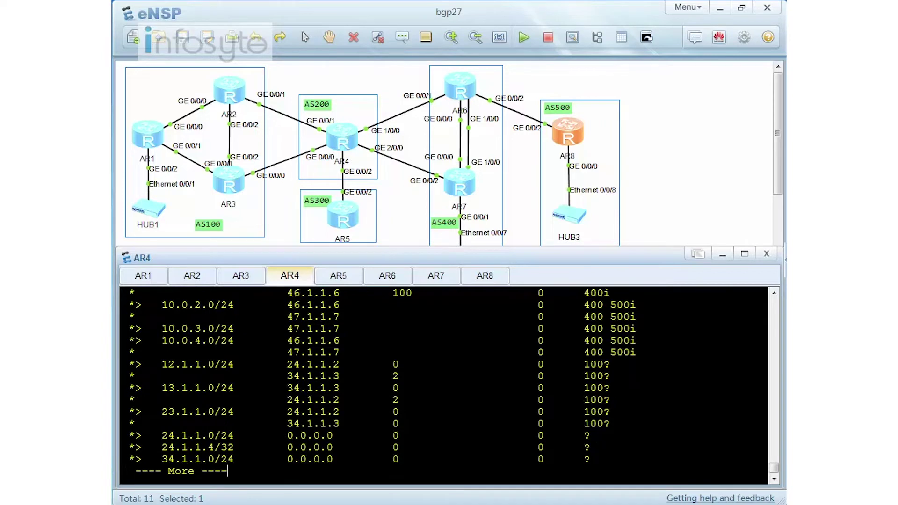
pyautogui.scroll(1, 444, 386)
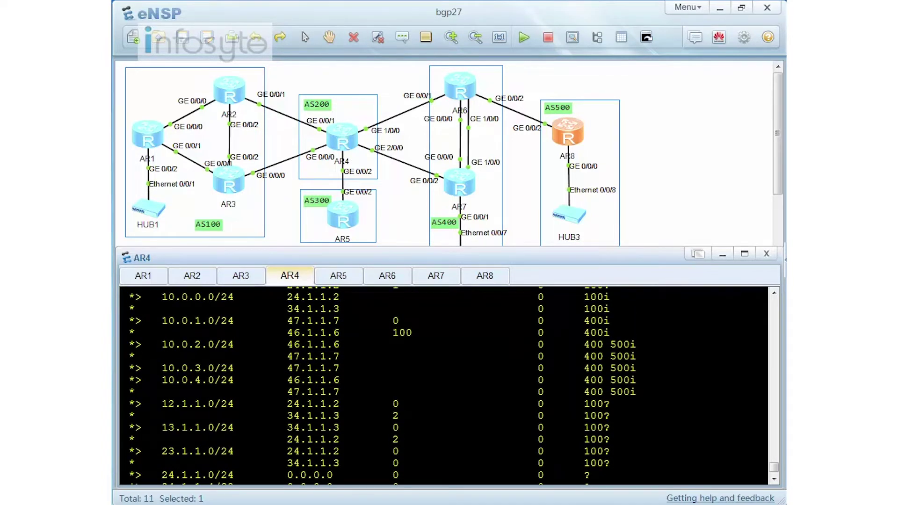
pyautogui.press('space')
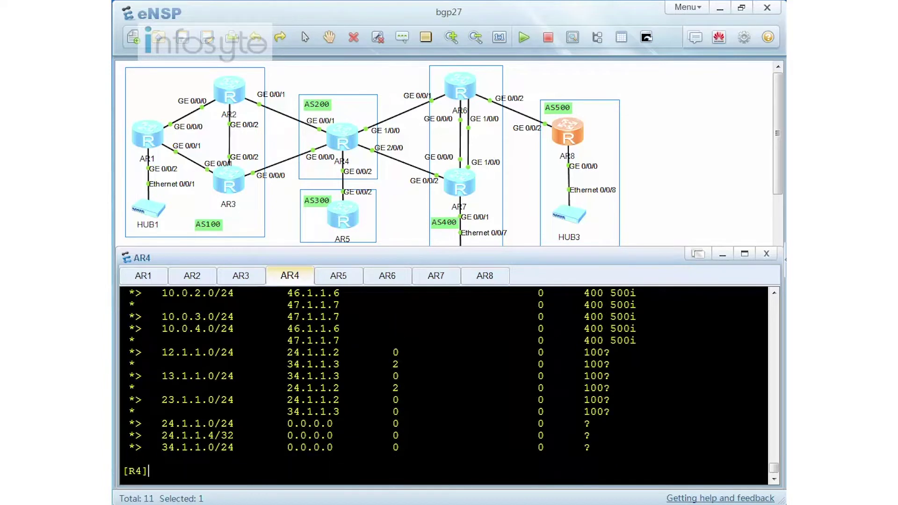
pyautogui.write('dis bgp ro 10.0.3.0')
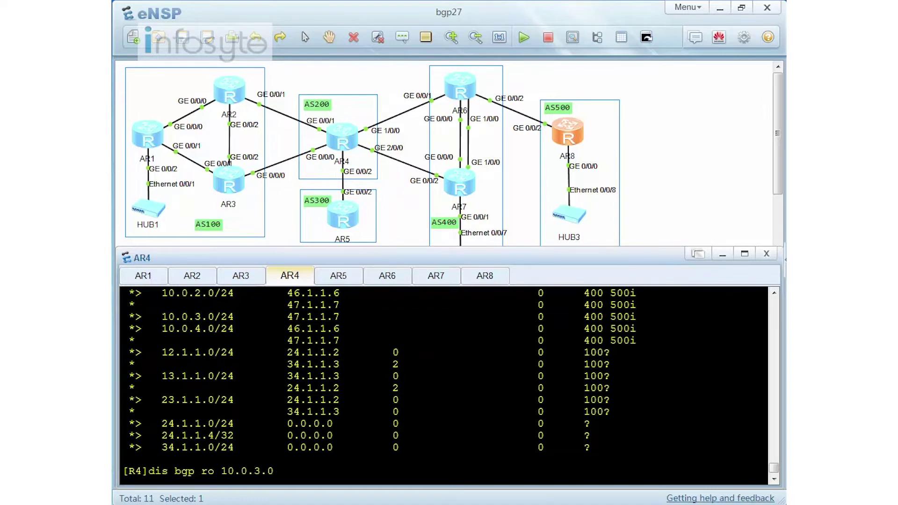
pyautogui.press('Return')
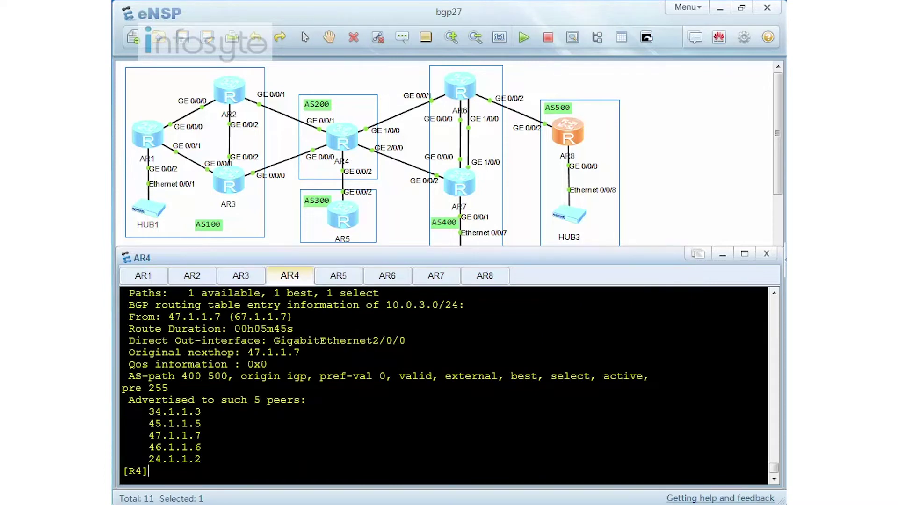
# - Display R4's IP routing table filtered to BGP protocol routes and locate 10.0.3.0/24
pyautogui.write('dis ip ro')
pyautogui.press('Tab')
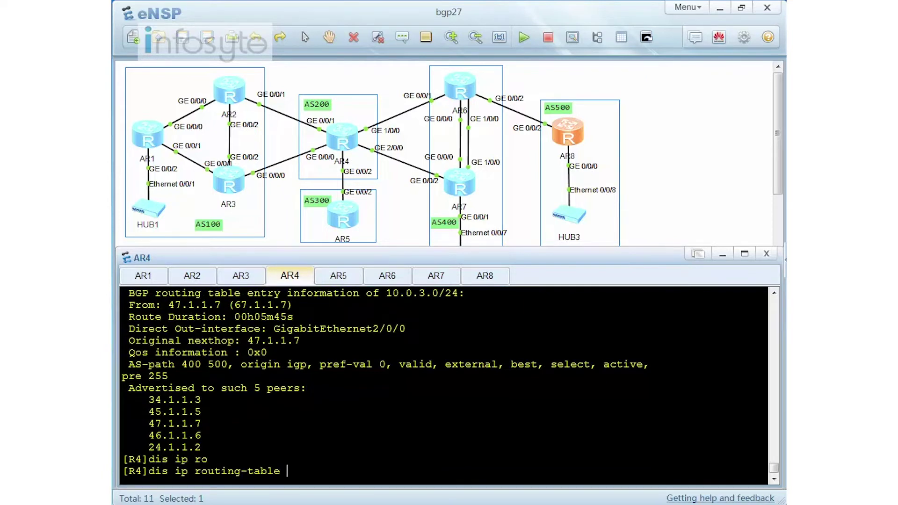
pyautogui.write('p bgp')
pyautogui.press('Return')
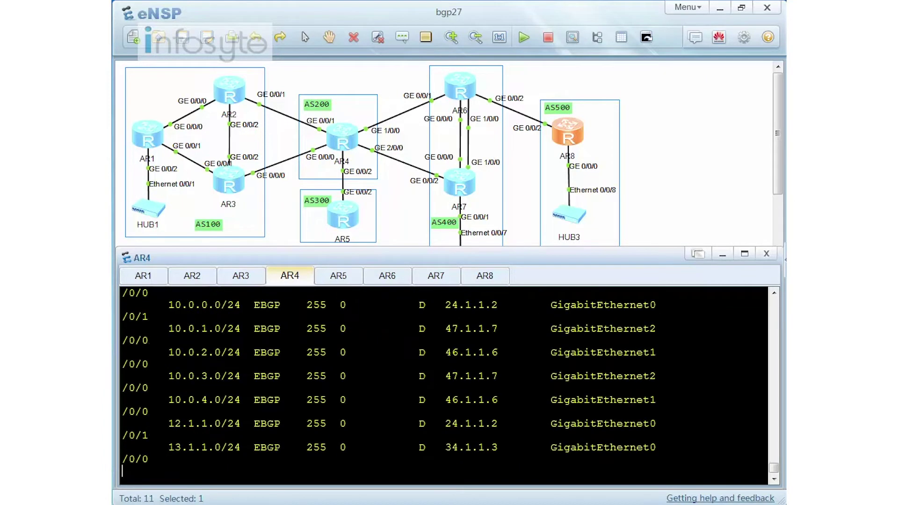
pyautogui.scroll(2, 444, 386)
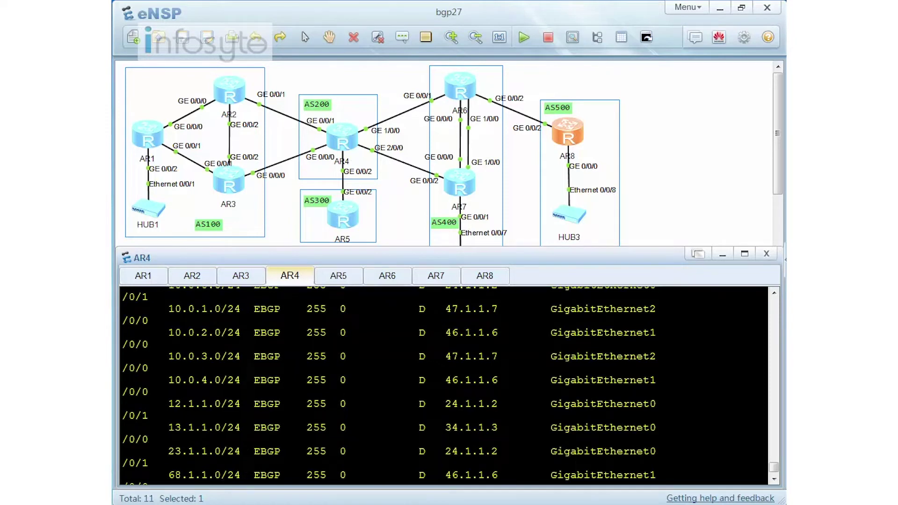
# - Display the detailed BGP entry for 10.0.3.0 on R4 again and examine its source neighbour and advertised peers
pyautogui.write('dis ')
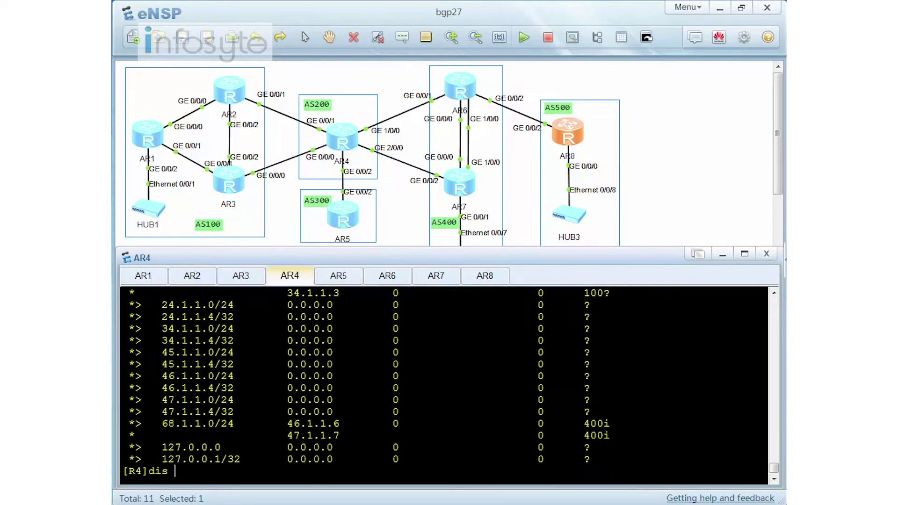
pyautogui.write('bgp route 10.0.')
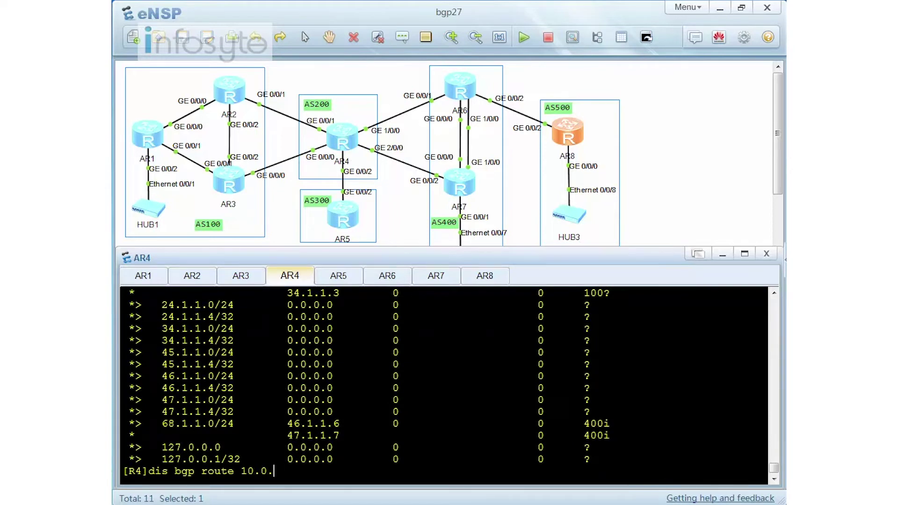
pyautogui.write('3.0')
pyautogui.press('Return')
pyautogui.write('dis bgp ro 10.0.3.0')
pyautogui.press('Return')
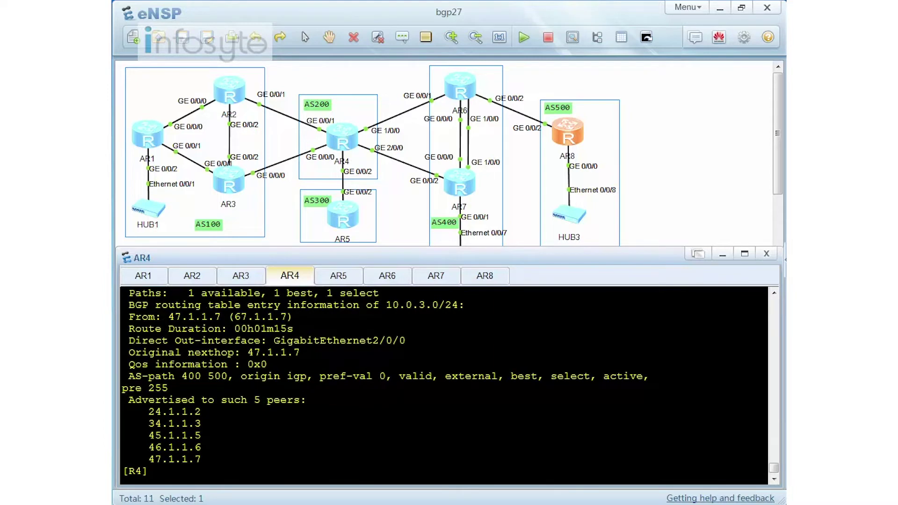
pyautogui.scroll(1, 444, 383)
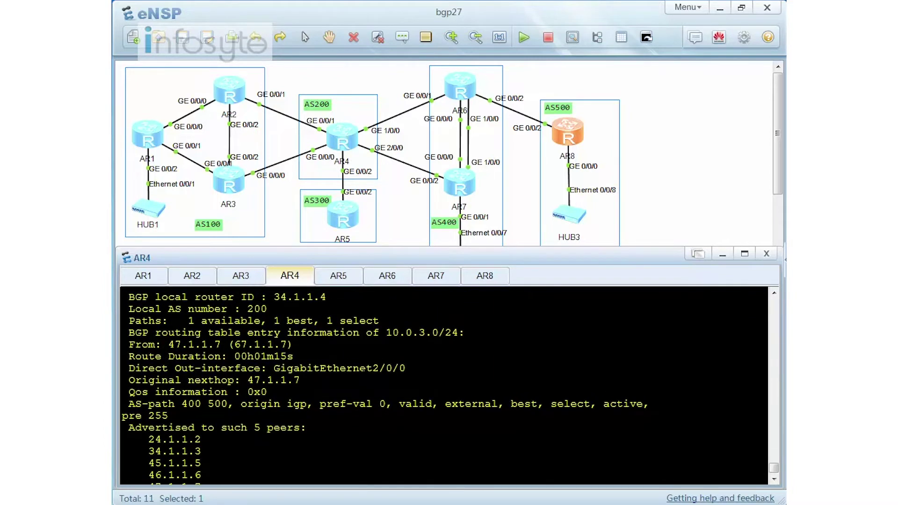
pyautogui.scroll(1, 444, 384)
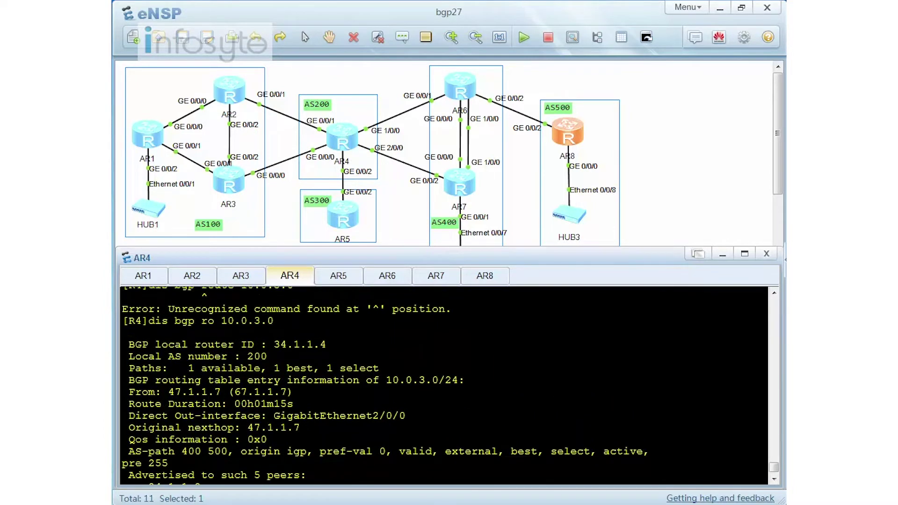
pyautogui.moveTo(293, 392); pyautogui.dragTo(162, 392)
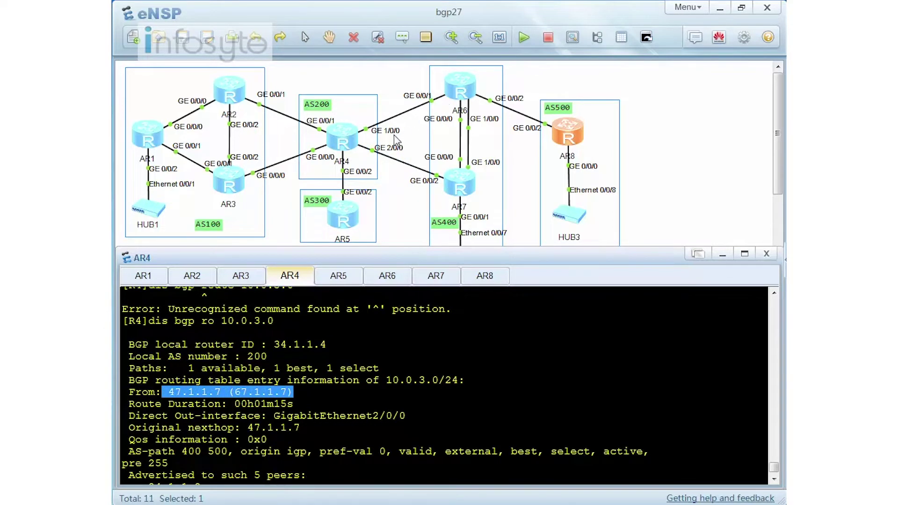
pyautogui.scroll(2, 445, 386)
pyautogui.scroll(-2, 444, 386)
pyautogui.scroll(-2, 445, 386)
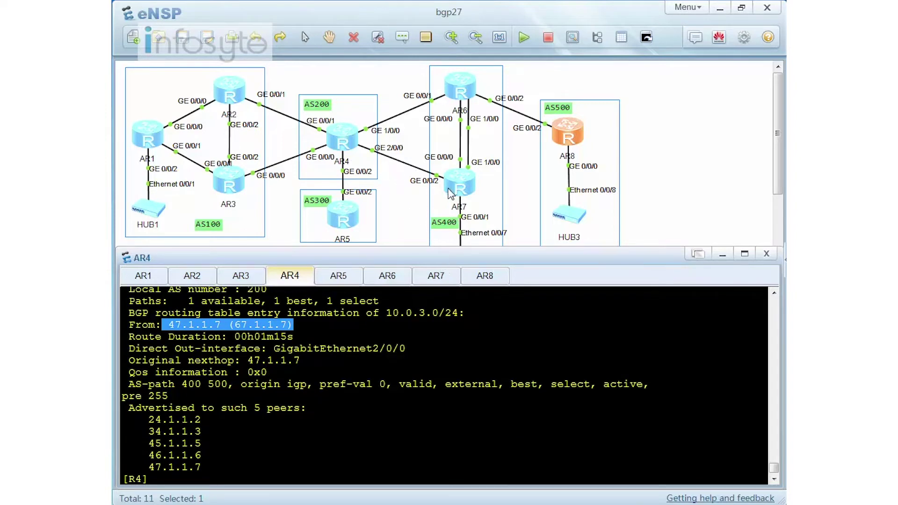
pyautogui.click(149, 478)
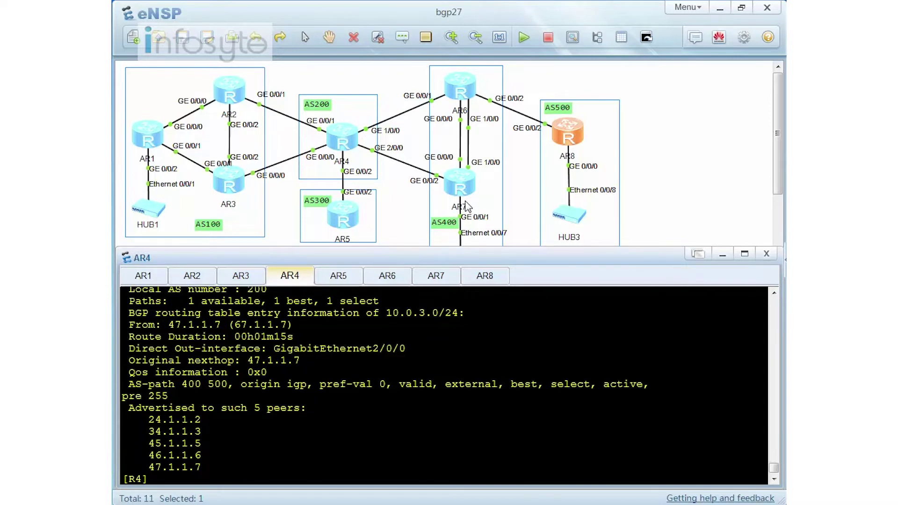
# - Display the detailed BGP routing entry for 10.0.3.0 on R7 and look for a community attribute
pyautogui.click(435, 279)
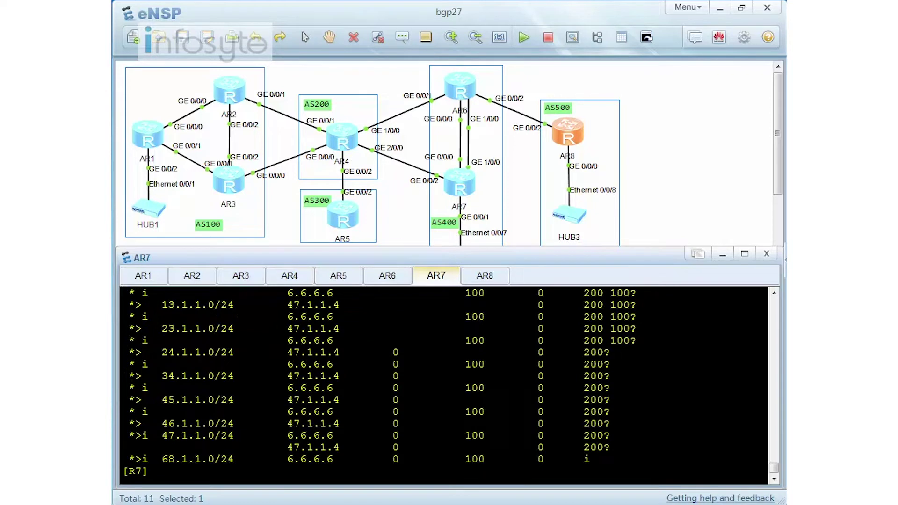
pyautogui.write('dis bgp ro 10.0.3.0')
pyautogui.press('Return')
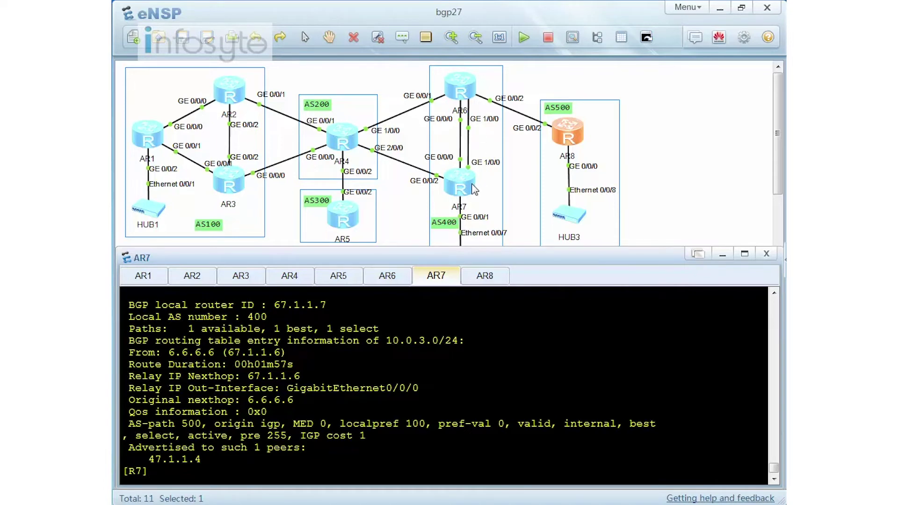
# - Enable community advertisement to peer 7.7.7.7 in R6's BGP configuration
pyautogui.click(401, 280)
pyautogui.write('p')
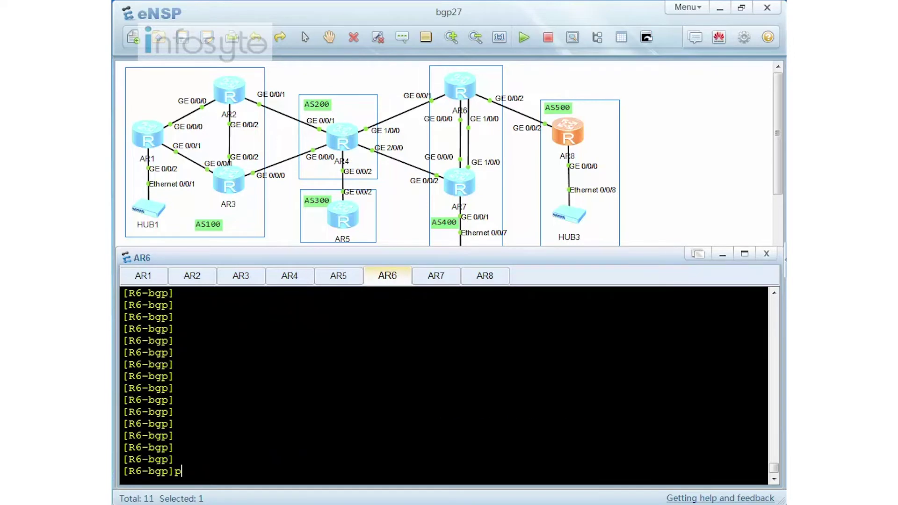
pyautogui.write('eer 7.7.7.7 ad')
pyautogui.press('Tab')
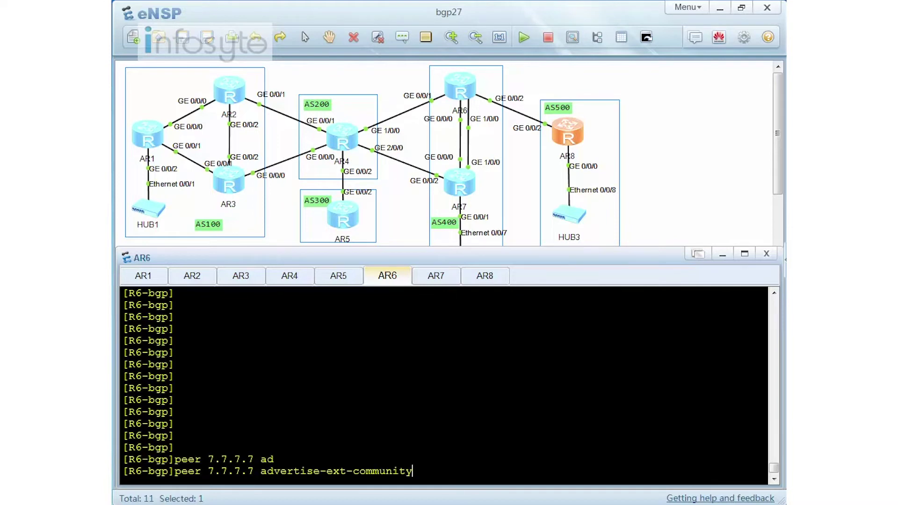
pyautogui.press('BackSpace')
pyautogui.press('BackSpace')
pyautogui.press('BackSpace')
pyautogui.press('BackSpace')
pyautogui.press('BackSpace')
pyautogui.press('BackSpace')
pyautogui.press('BackSpace')
pyautogui.press('BackSpace')
pyautogui.press('BackSpace')
pyautogui.press('BackSpace')
pyautogui.press('BackSpace')
pyautogui.press('BackSpace')
pyautogui.press('BackSpace')
pyautogui.write('com')
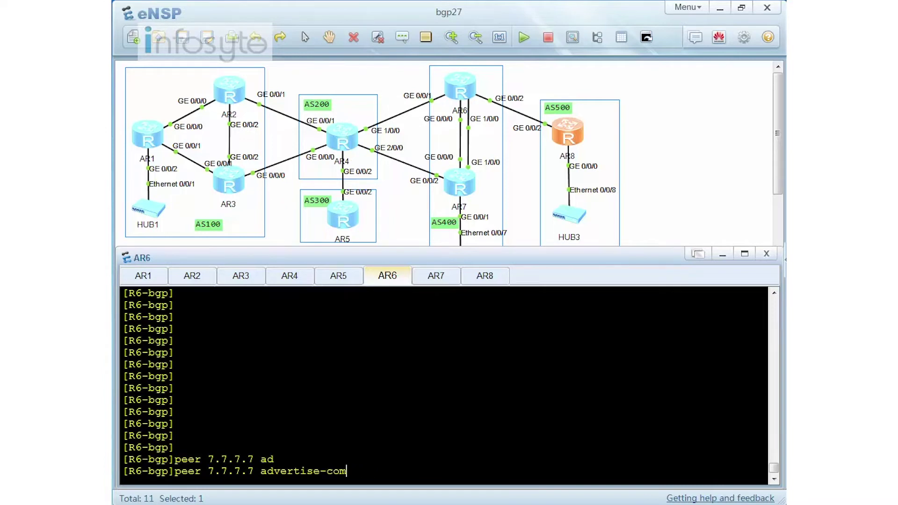
pyautogui.press('Tab')
pyautogui.press('Return')
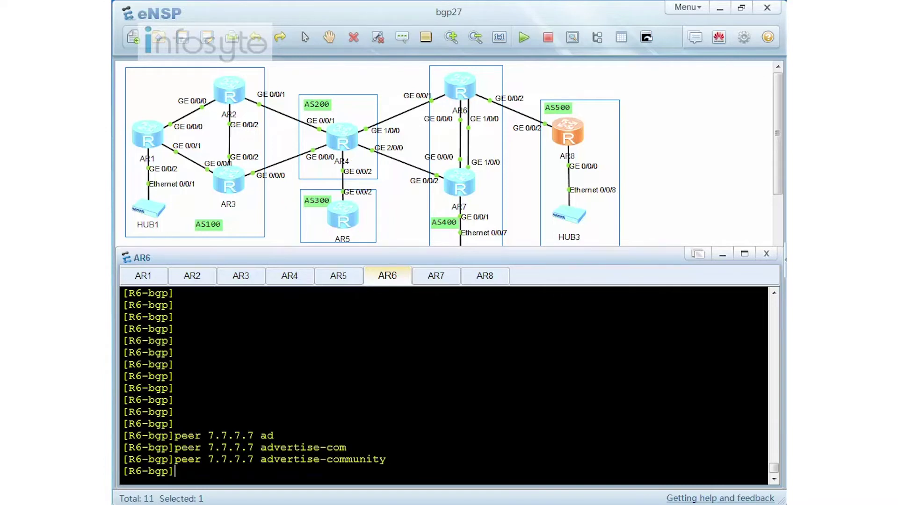
# - Display R6's current BGP view configuration and check the advertise-community line for peer 7.7.7.7
pyautogui.write('dis this')
pyautogui.press('Return')
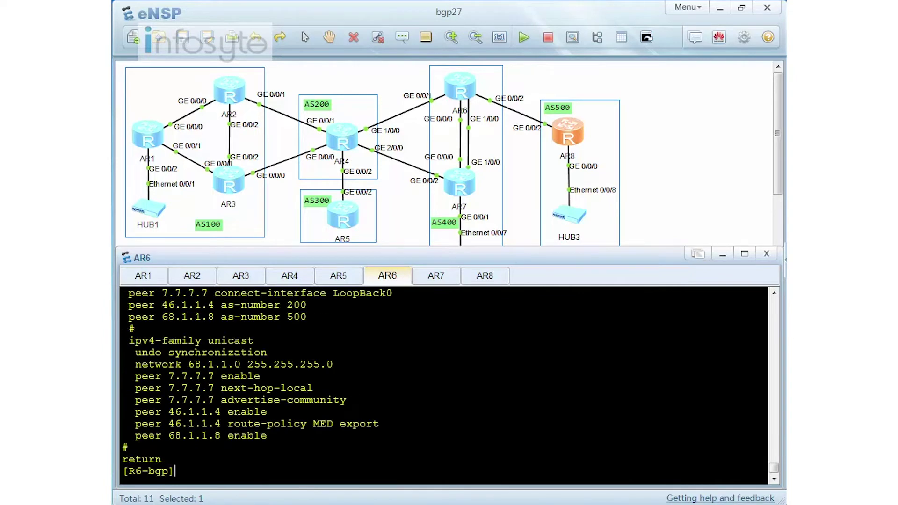
pyautogui.moveTo(347, 401); pyautogui.dragTo(116, 402)
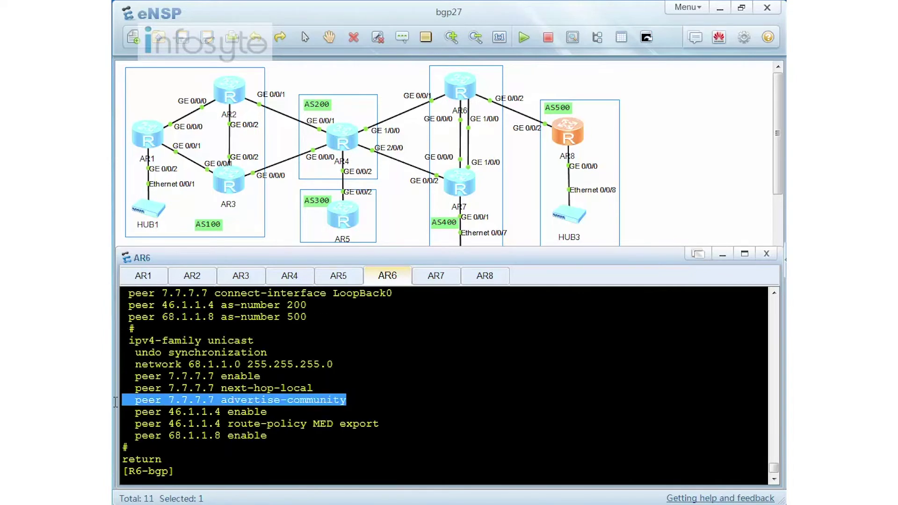
pyautogui.hotkey('ctrl', 'c')
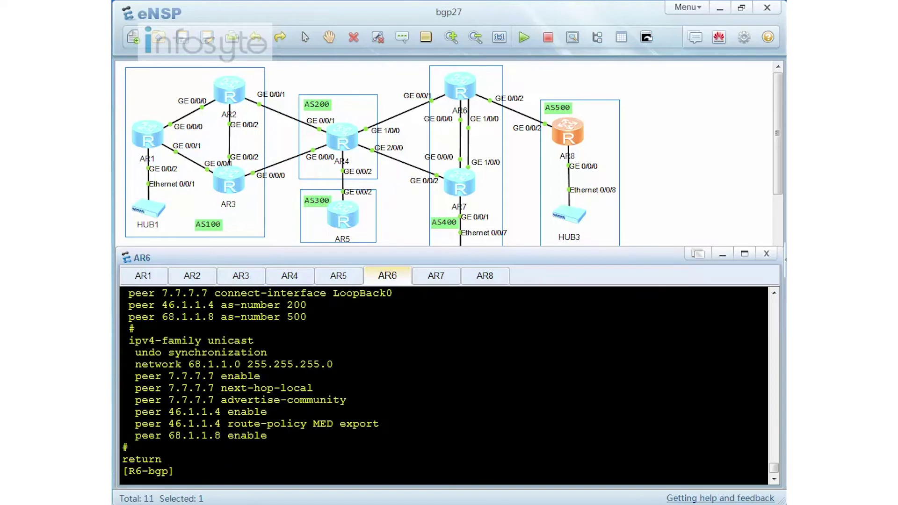
# - Recheck the detailed BGP routing entry for 10.0.3.0 on R7
pyautogui.click(431, 280)
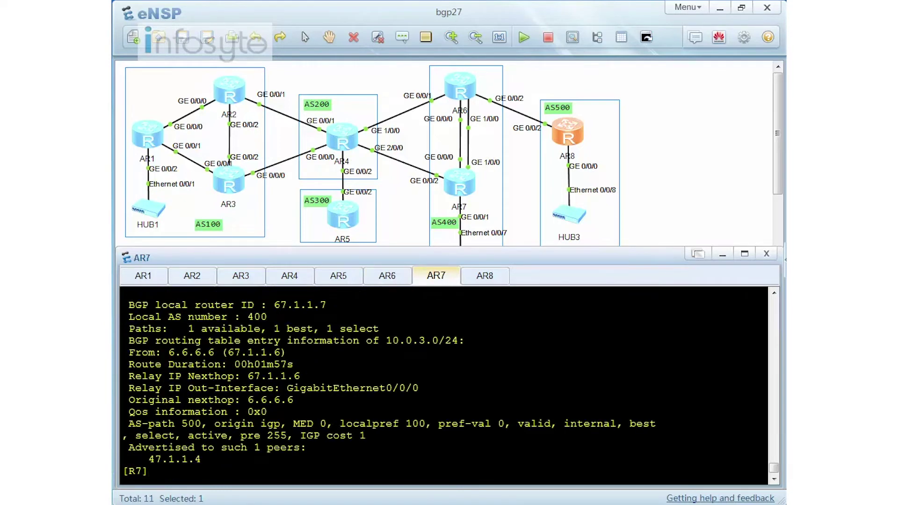
pyautogui.press('Up')
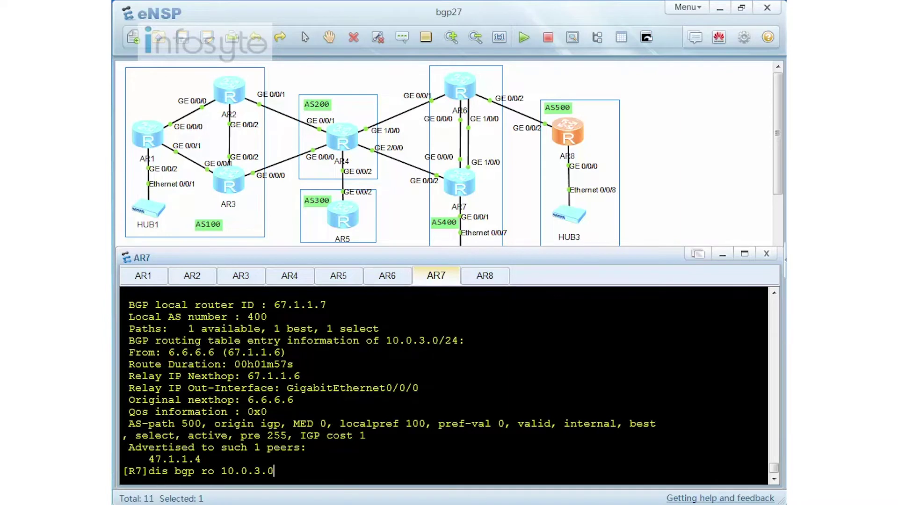
pyautogui.press('Return')
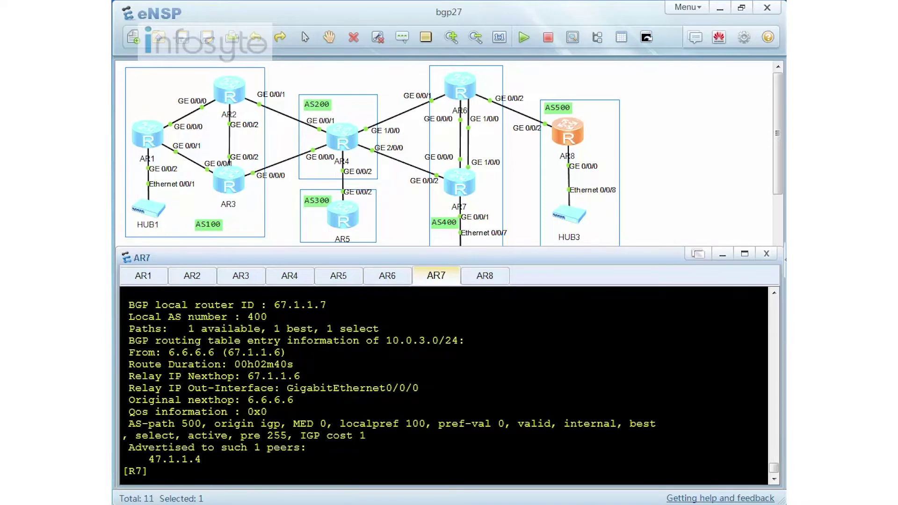
# - Return to R7's user view and refresh BGP for all peers, first in the import and then in the export direction
pyautogui.write('q')
pyautogui.press('Return')
pyautogui.write('ref')
pyautogui.press('Tab')
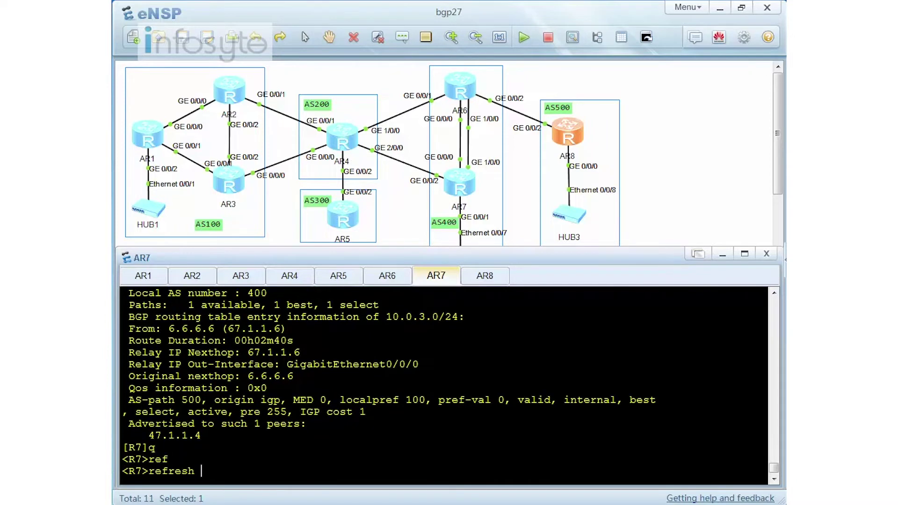
pyautogui.write('bgp all im')
pyautogui.press('Return')
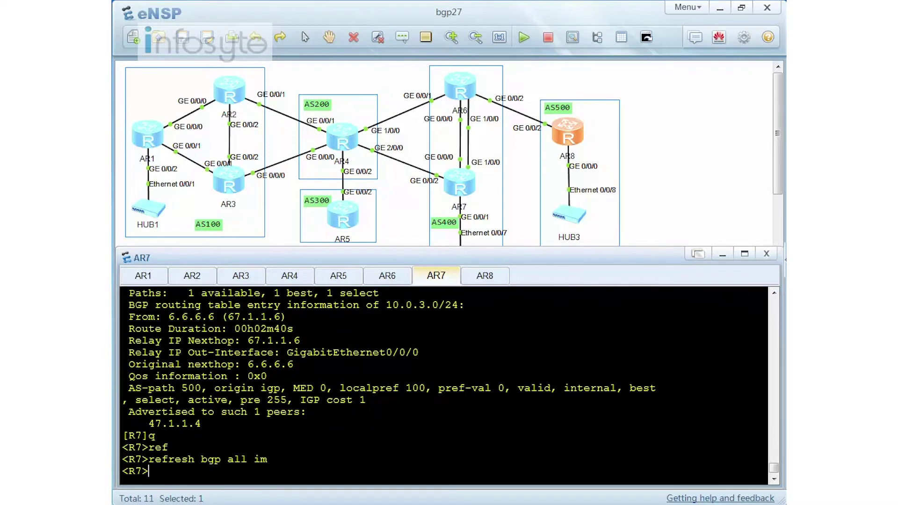
pyautogui.press('Up')
pyautogui.press('BackSpace')
pyautogui.press('BackSpace')
pyautogui.write('ex')
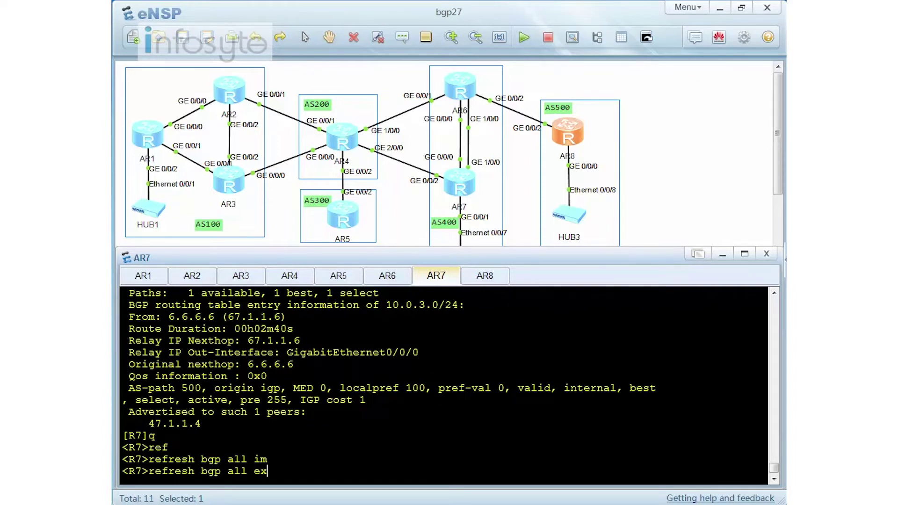
pyautogui.press('Return')
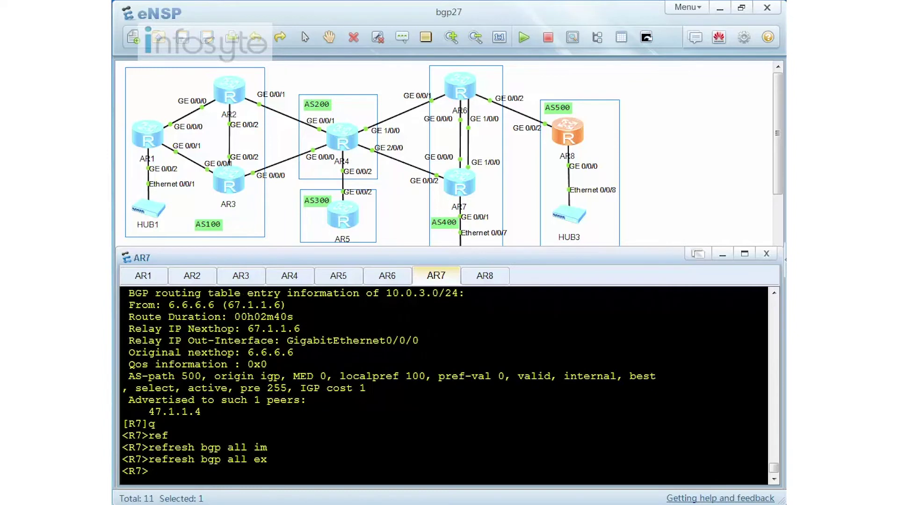
# - Display R7's refreshed BGP entry for 10.0.3.0 and check its community attribute and advertisement status
pyautogui.write('dis bgp ro 10.0.3.0')
pyautogui.press('Return')
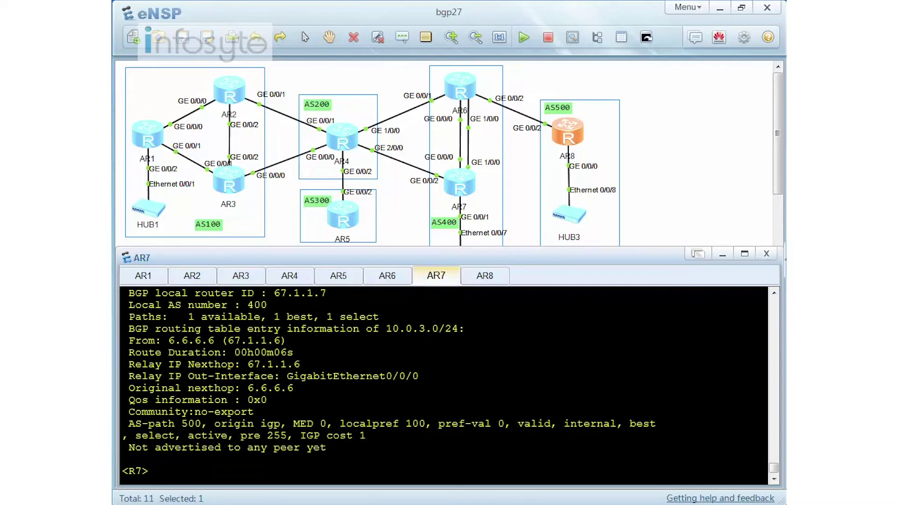
pyautogui.moveTo(255, 411); pyautogui.dragTo(204, 410)
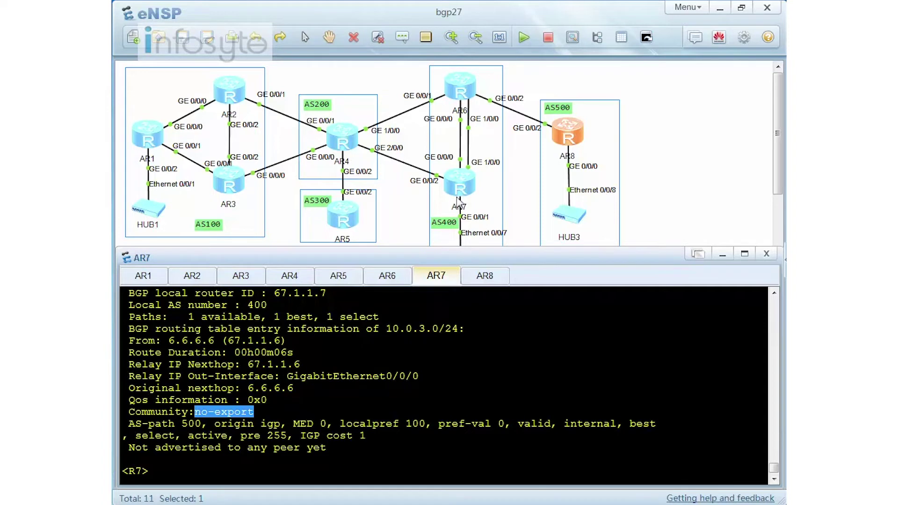
# - On R4, look up the BGP routing entry for 10.0.3.0 to check whether the route is received
pyautogui.click(148, 471)
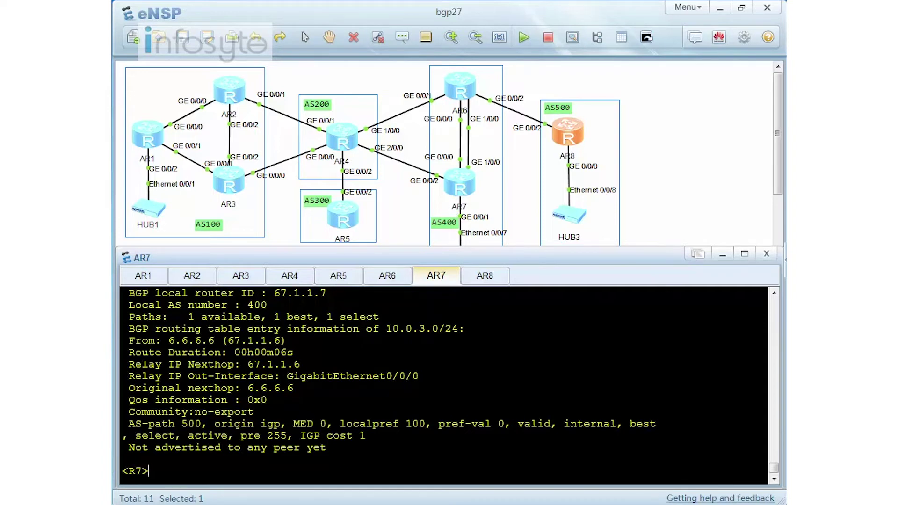
pyautogui.click(302, 282)
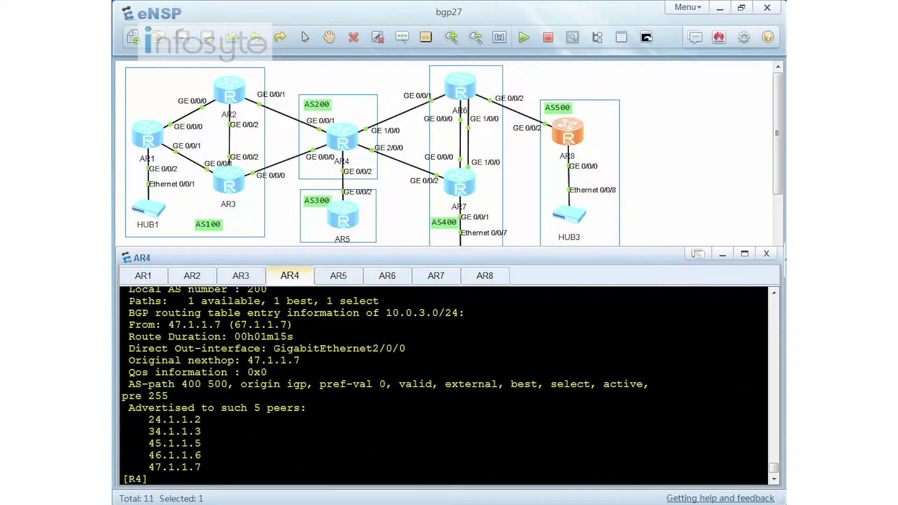
pyautogui.write('dis bgp ro 10.0.3.0')
pyautogui.press('Return')
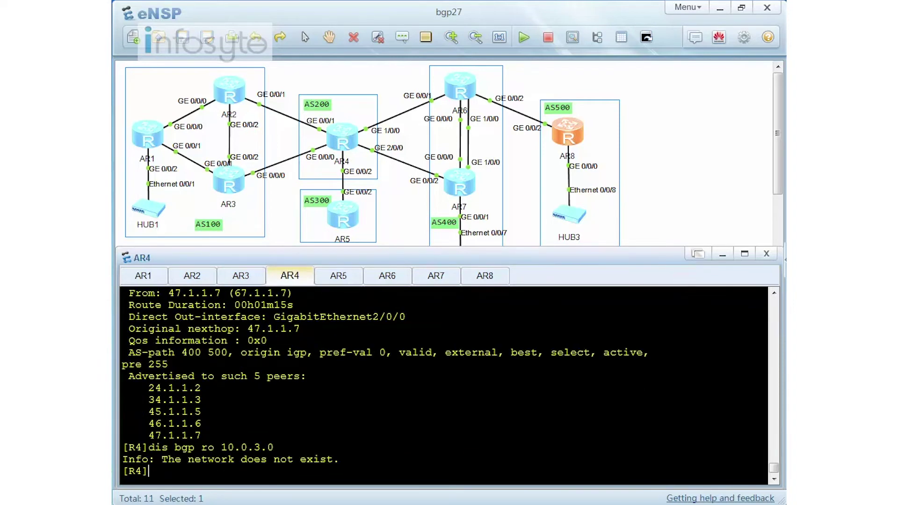
pyautogui.moveTo(341, 459); pyautogui.dragTo(161, 459)
# - Display R4's BGP entry for 10.0.4.0 and examine its paths, source peers and advertisement status
pyautogui.press('Up')
pyautogui.press('BackSpace')
pyautogui.press('BackSpace')
pyautogui.press('BackSpace')
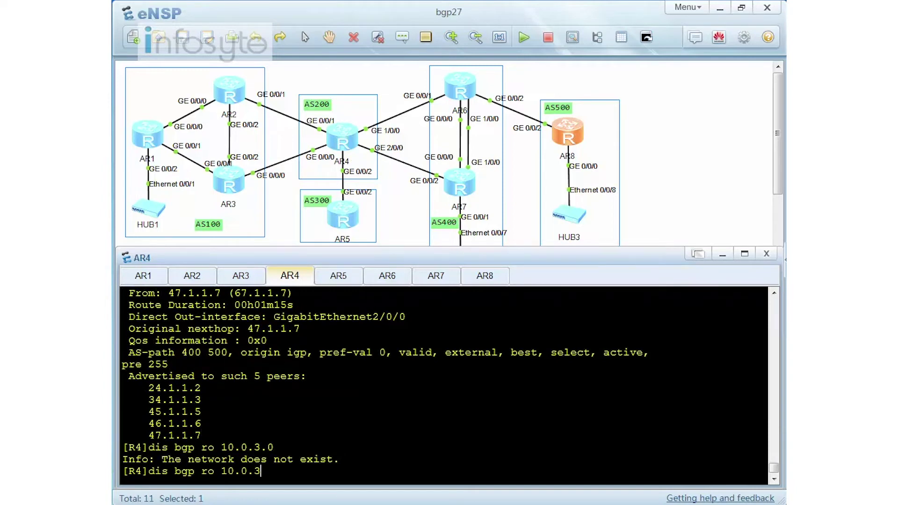
pyautogui.write('4.0')
pyautogui.press('Return')
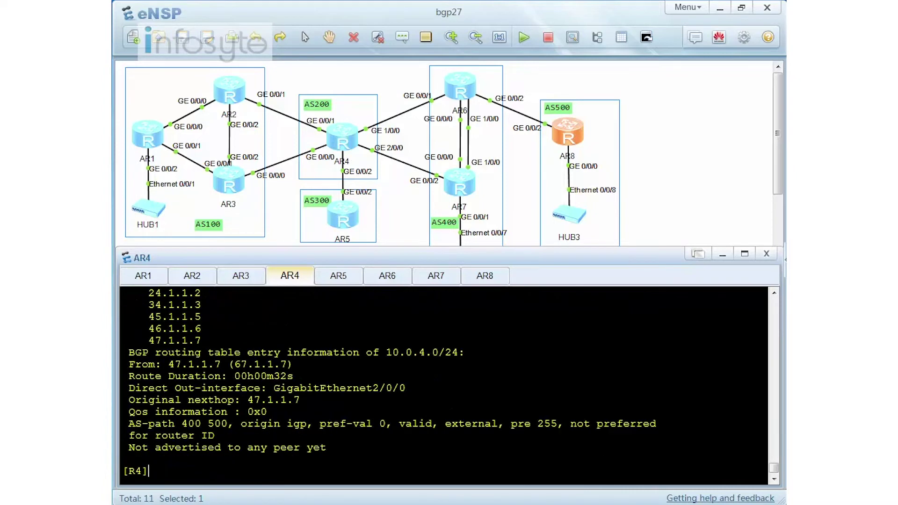
pyautogui.scroll(3, 444, 384)
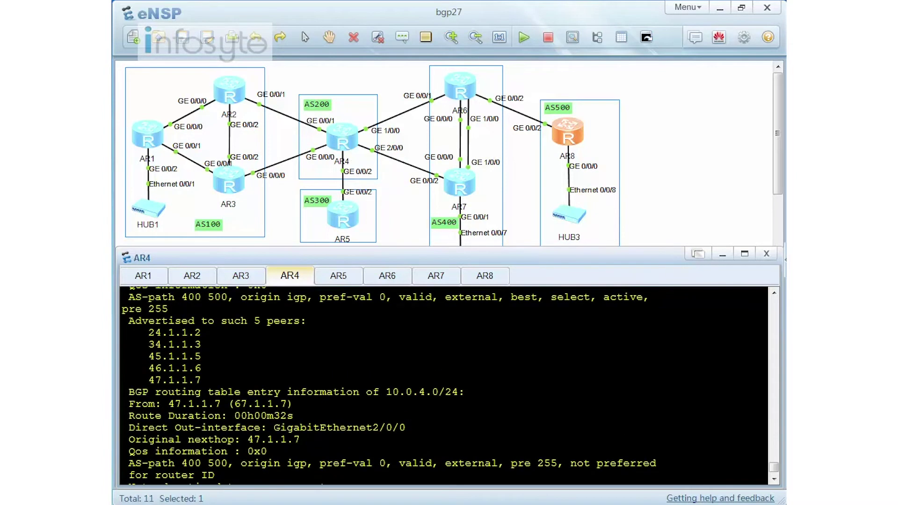
pyautogui.scroll(8, 445, 385)
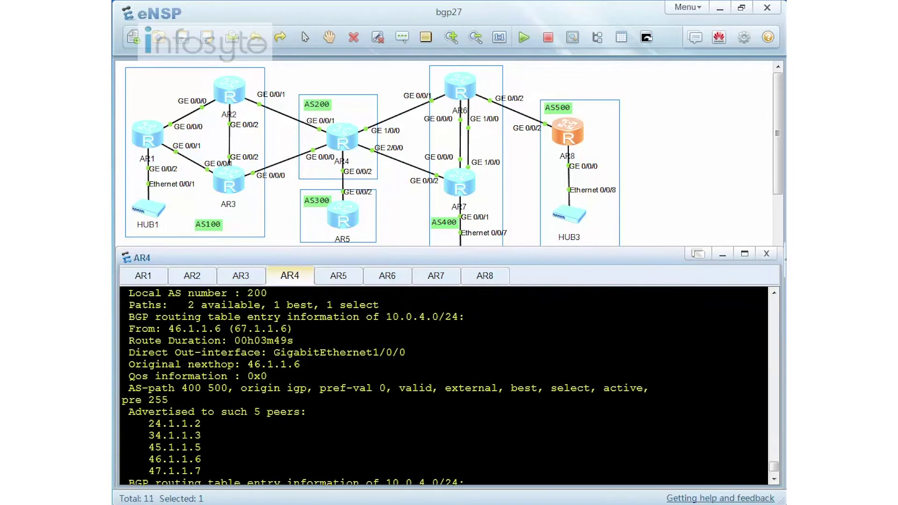
pyautogui.scroll(3, 445, 386)
pyautogui.scroll(3, 444, 386)
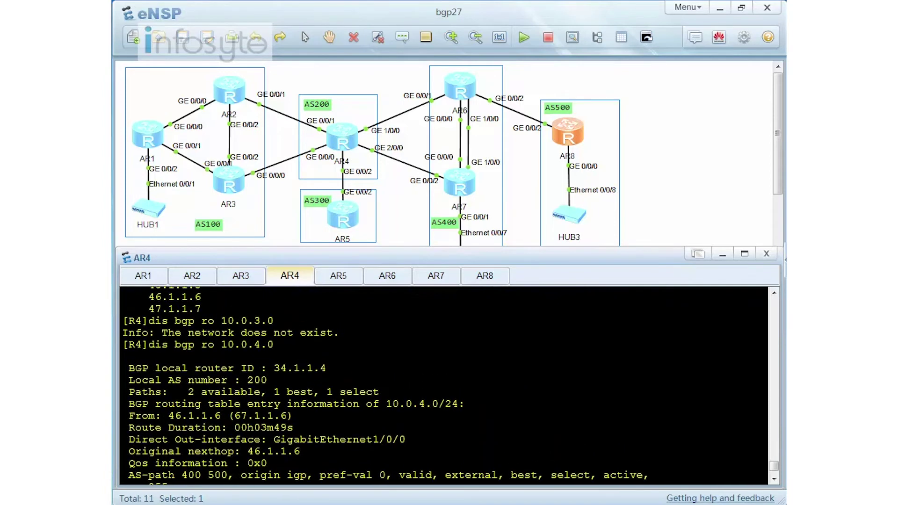
pyautogui.scroll(-6, 445, 386)
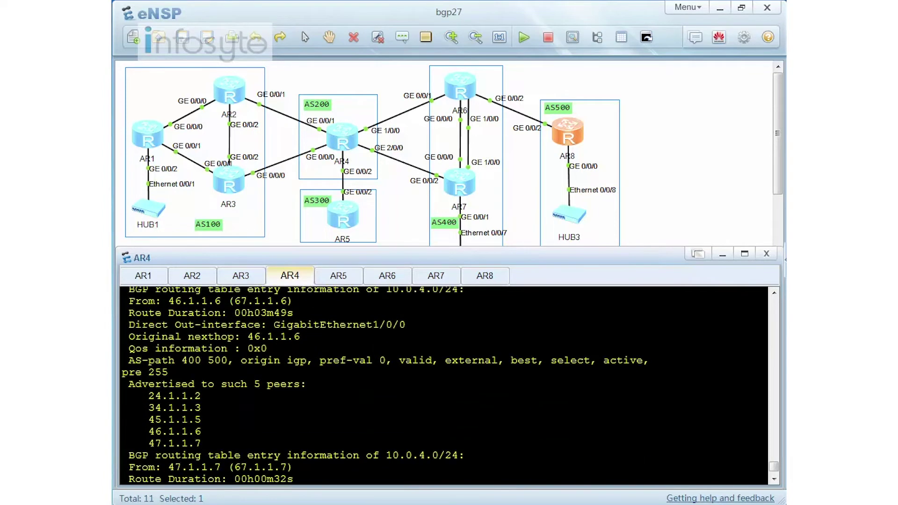
# - Display R4's full BGP routing table and examine the 10.0.x.0/24 prefixes
pyautogui.write('dis bgp ro')
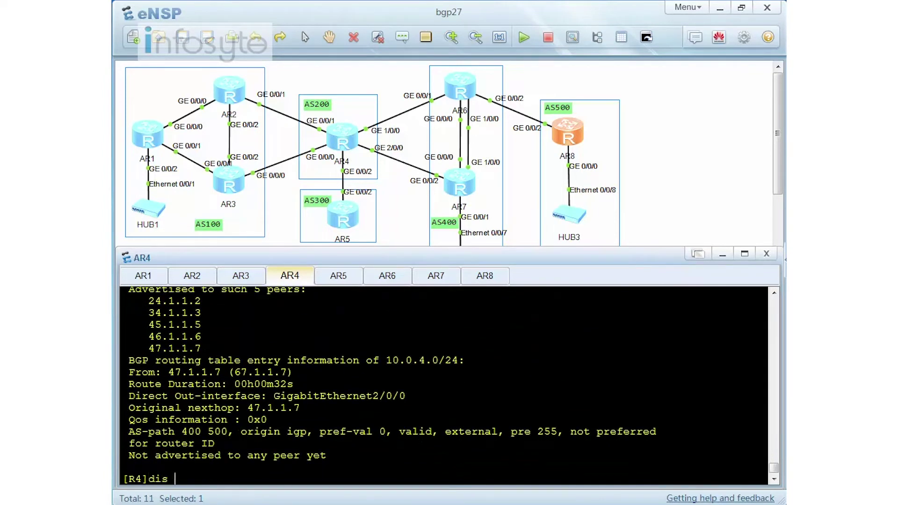
pyautogui.press('Return')
pyautogui.scroll(2, 444, 386)
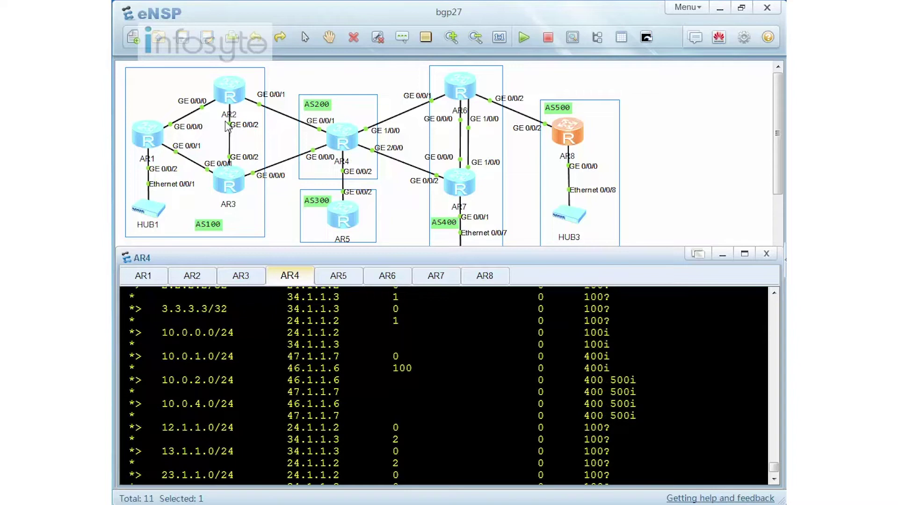
# - Log back on to R2's console and display its BGP routing table to check the AS500 prefixes
pyautogui.click(238, 96)
pyautogui.doubleClick(237, 96)
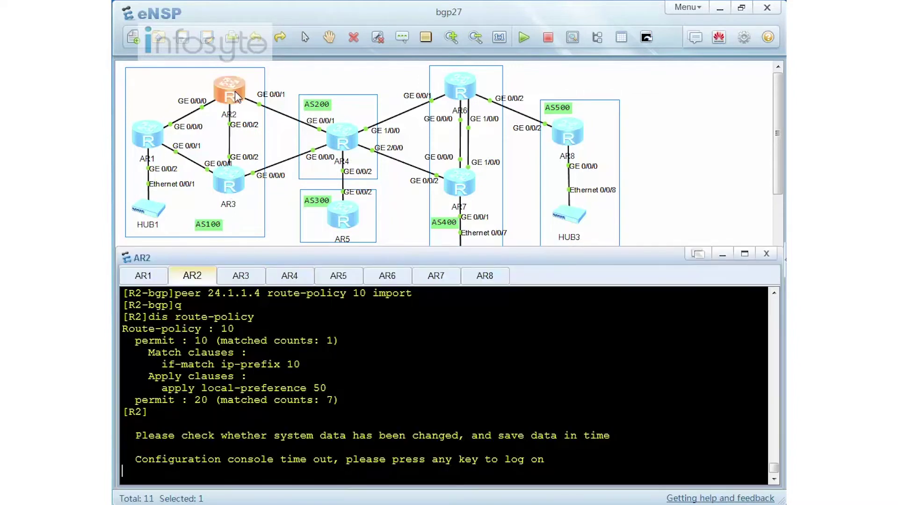
pyautogui.press('Return')
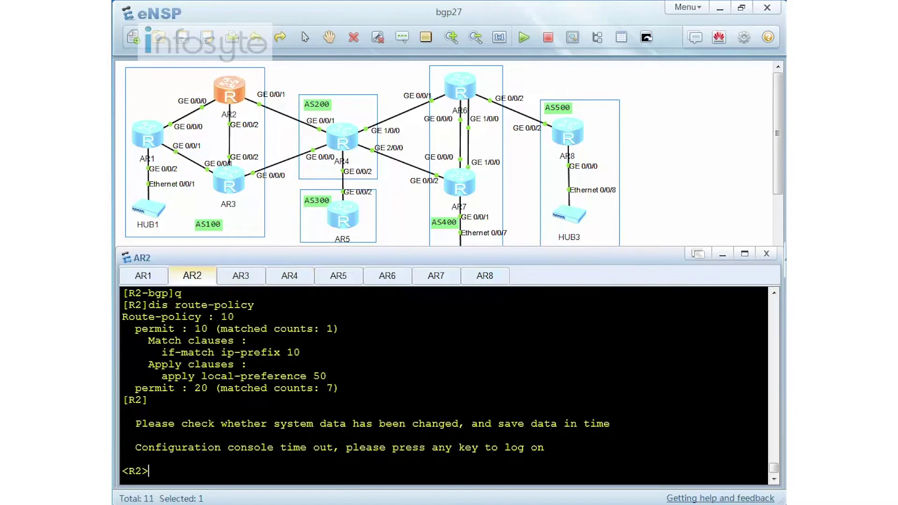
pyautogui.write('dis bgp ro')
pyautogui.press('Return')
pyautogui.scroll(2, 445, 384)
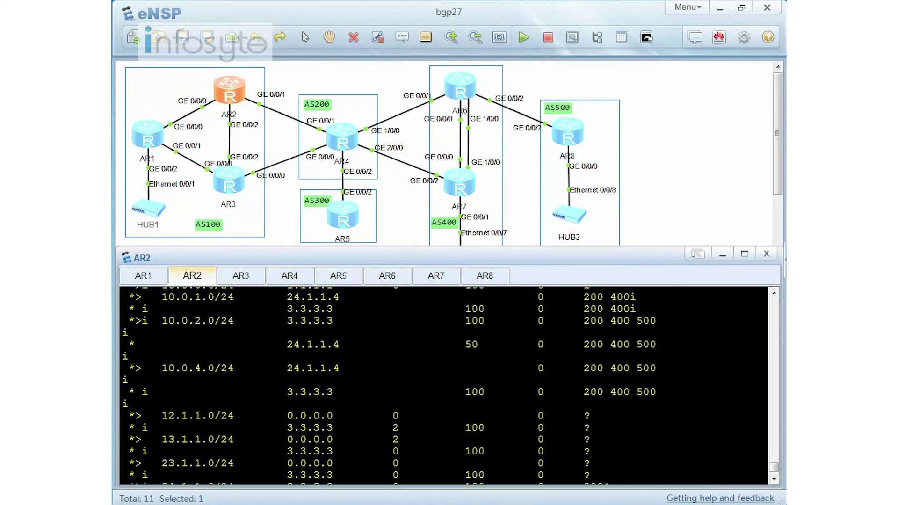
# - Log back on to R1's console and display its BGP routing table to check the AS500 prefixes
pyautogui.click(144, 278)
pyautogui.press('Return')
pyautogui.write('dis bgp ro')
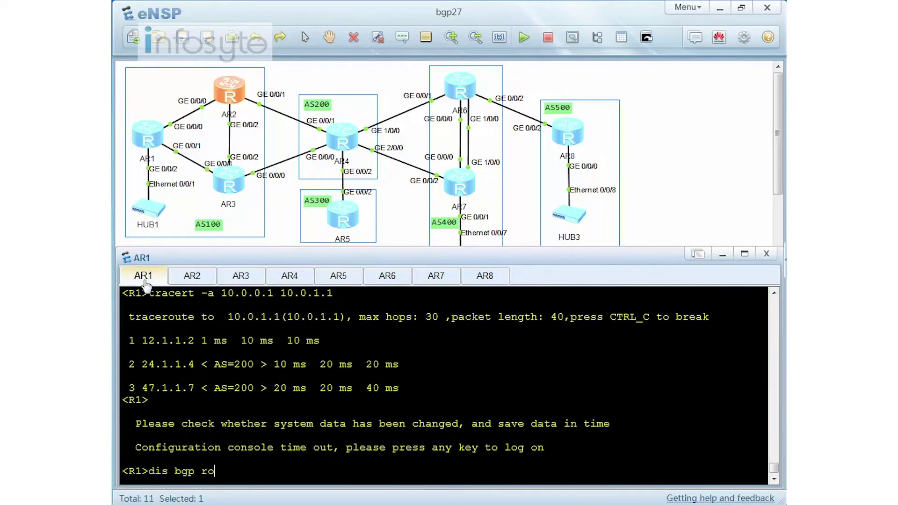
pyautogui.press('Return')
pyautogui.scroll(3, 143, 292)
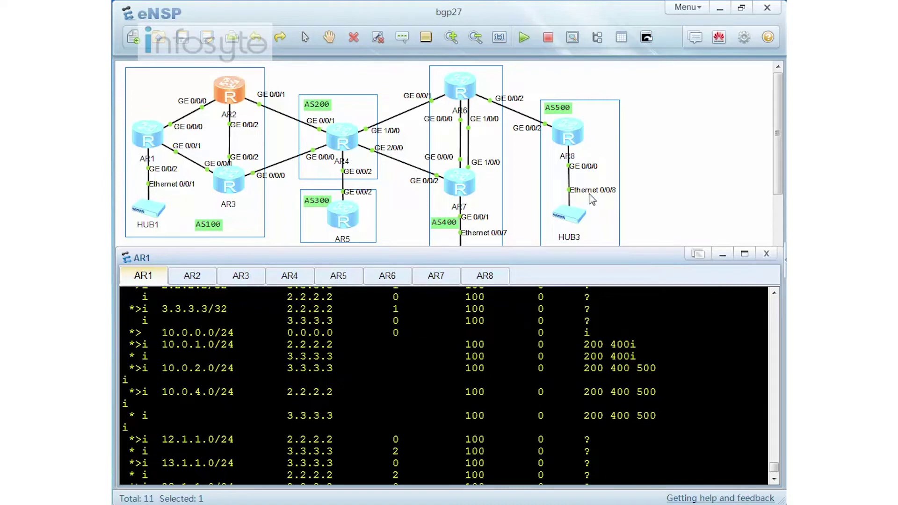
# - Log back on to R8's console and display its configured IP prefix list
pyautogui.click(495, 285)
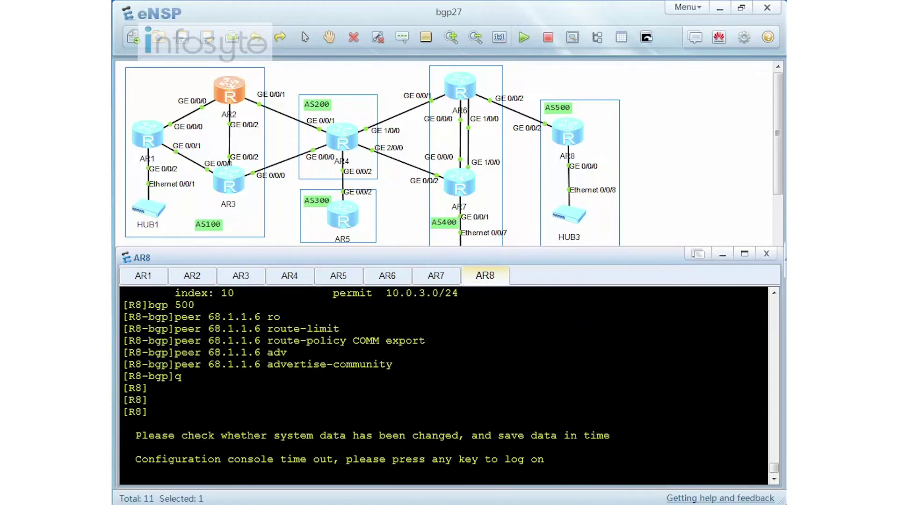
pyautogui.press('Return')
pyautogui.write('dis ip ')
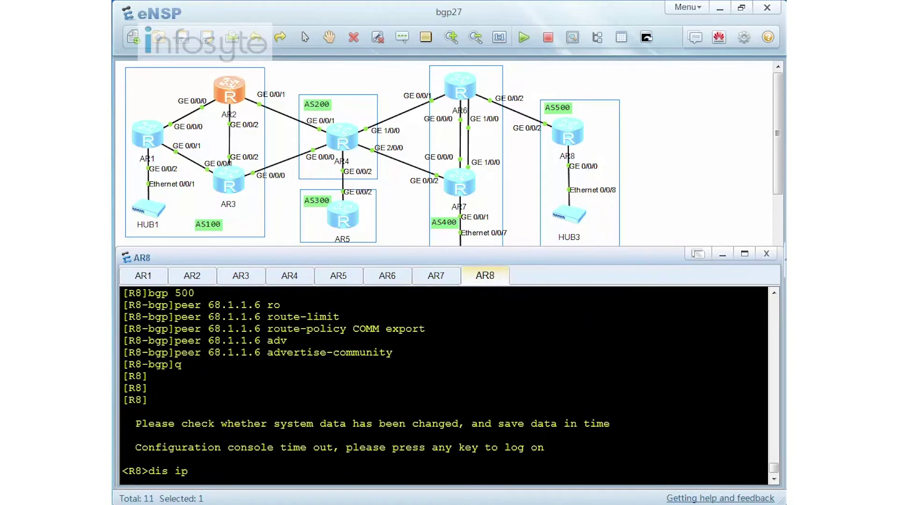
pyautogui.write('ip-')
pyautogui.press('Return')
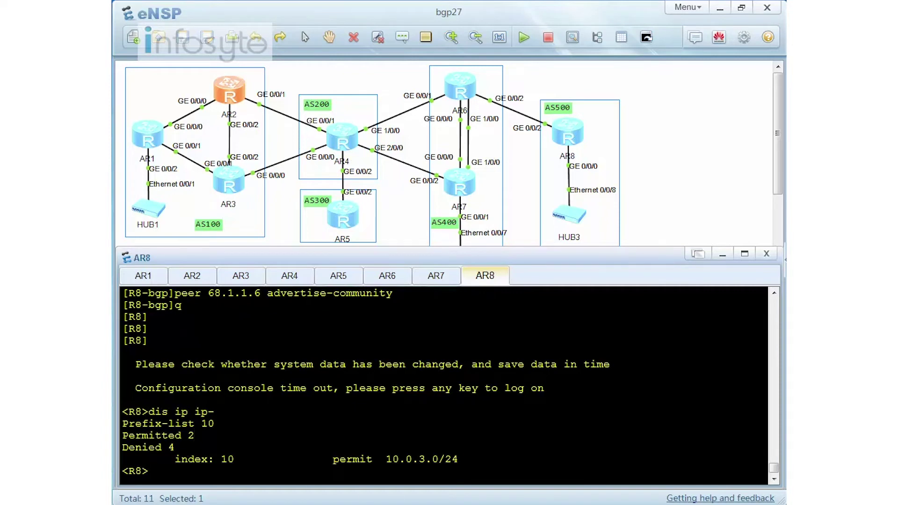
# - Enter R8's system view and display its route policies, checking the match and apply clauses of COMM
pyautogui.write('sys')
pyautogui.press('Return')
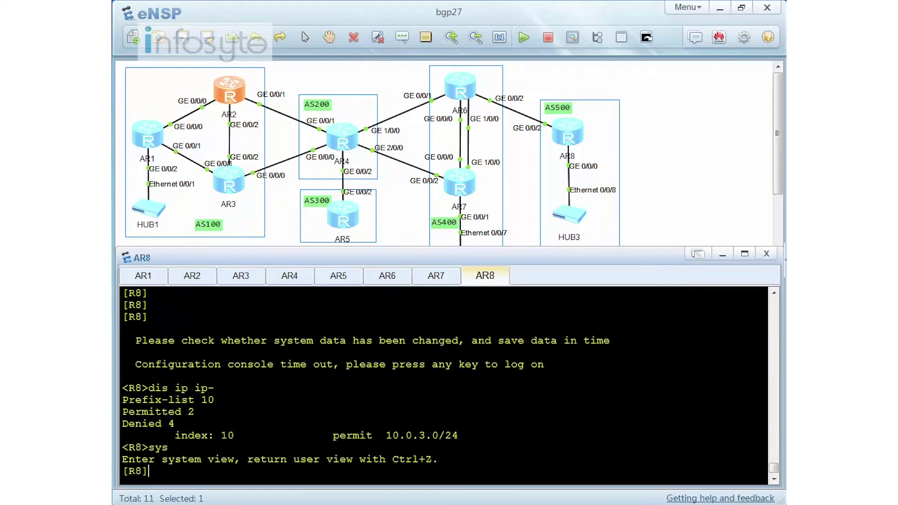
pyautogui.write('dis route-pol')
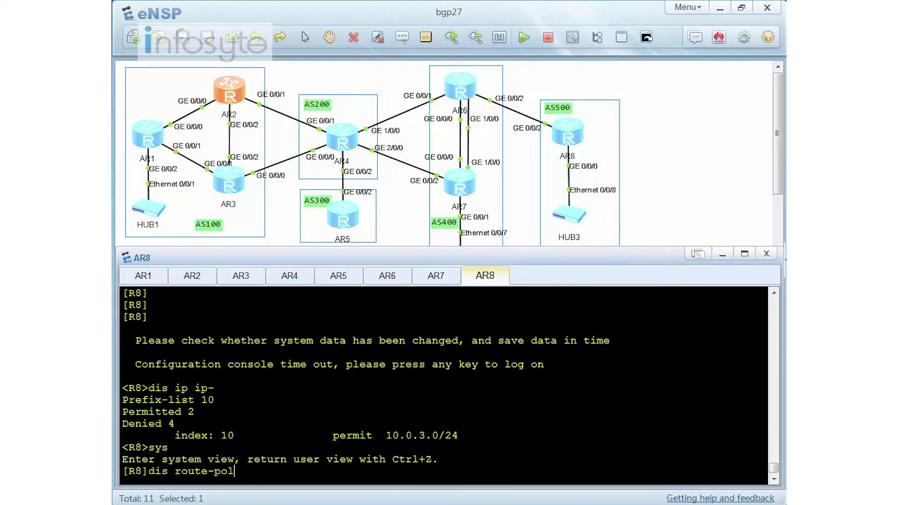
pyautogui.press('Tab')
pyautogui.press('Return')
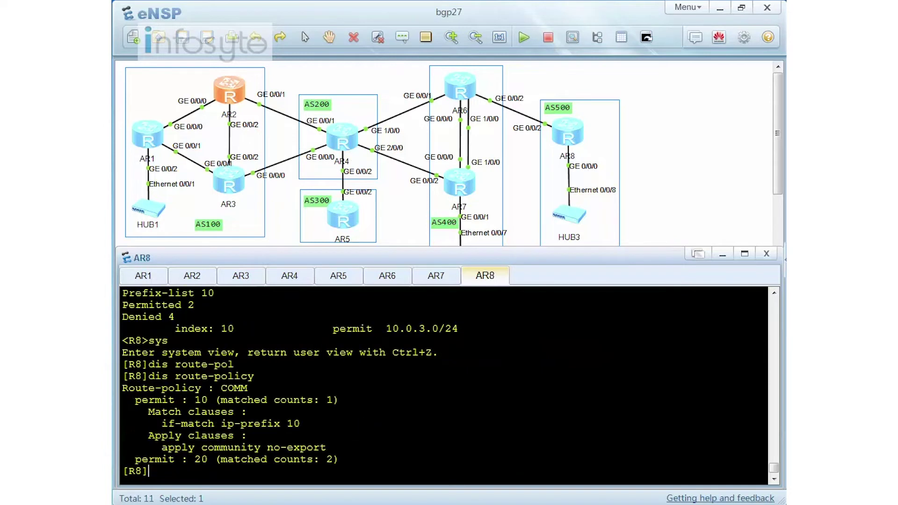
pyautogui.moveTo(155, 423); pyautogui.dragTo(261, 447)
pyautogui.click(262, 447)
# - Display R8's BGP configuration and check the COMM export policy and advertise-community lines for peer 68.1.1.6
pyautogui.write('dis c c bgp')
pyautogui.press('Return')
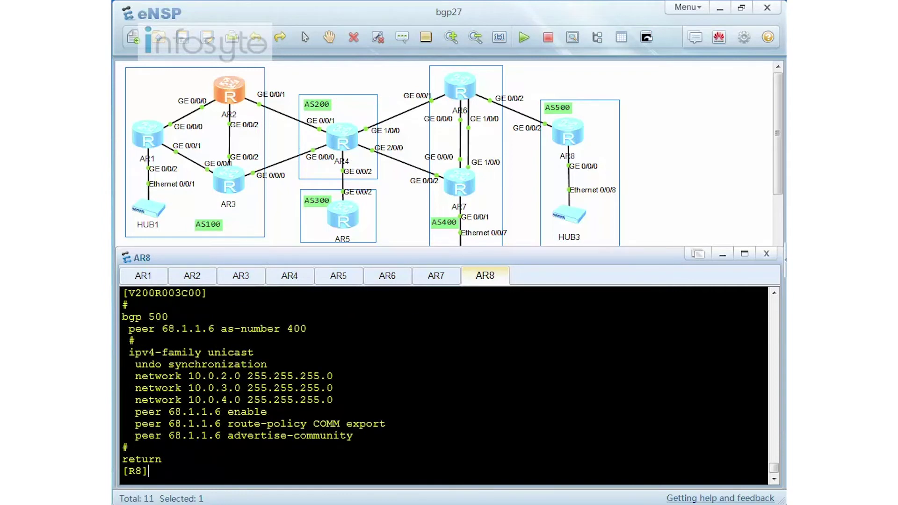
pyautogui.moveTo(386, 423); pyautogui.dragTo(227, 423)
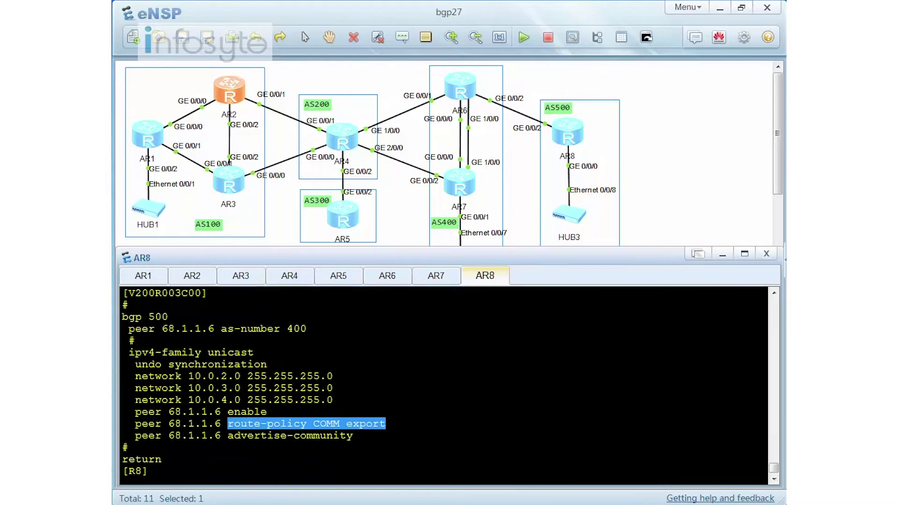
pyautogui.click(149, 471)
pyautogui.moveTo(354, 435); pyautogui.dragTo(228, 436)
pyautogui.click(149, 471)
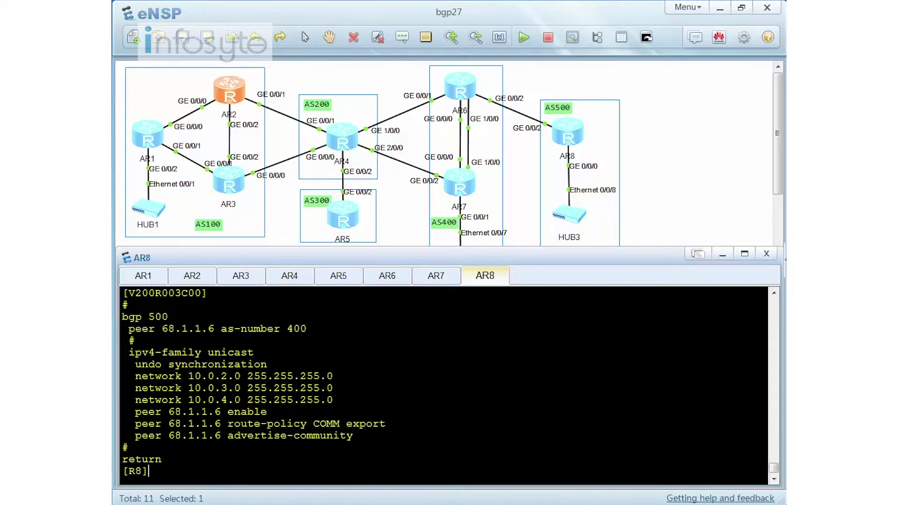
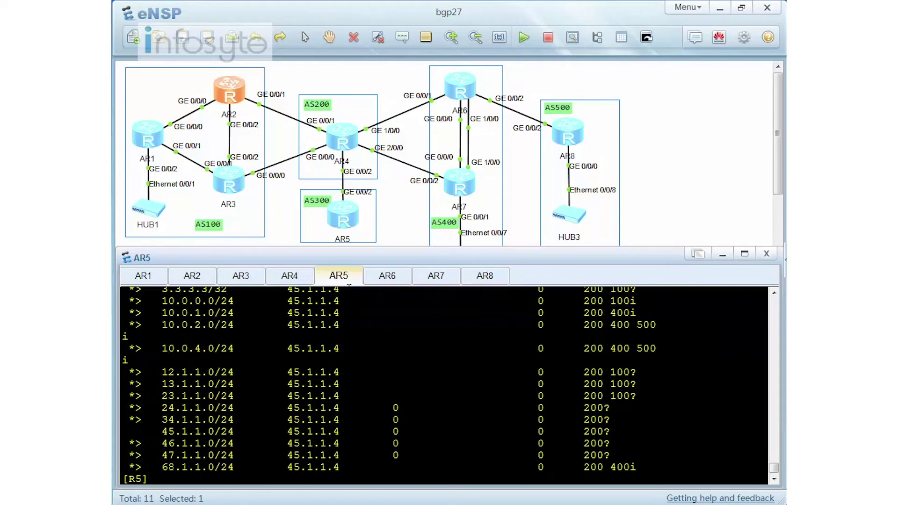
# - In R4's BGP 200 view, configure default-route-advertise for peer 45.1.1.5
pyautogui.click(302, 280)
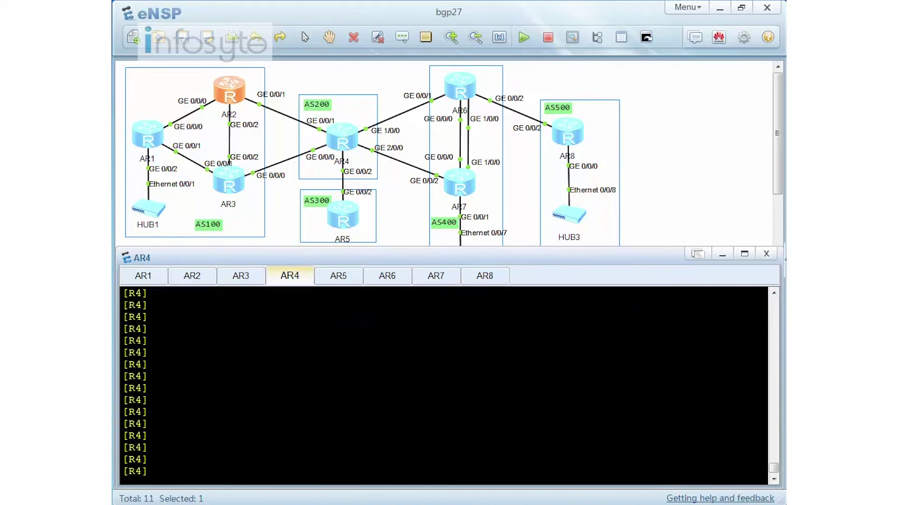
pyautogui.write('bgp 200')
pyautogui.press('Return')
pyautogui.press('Return')
pyautogui.press('Return')
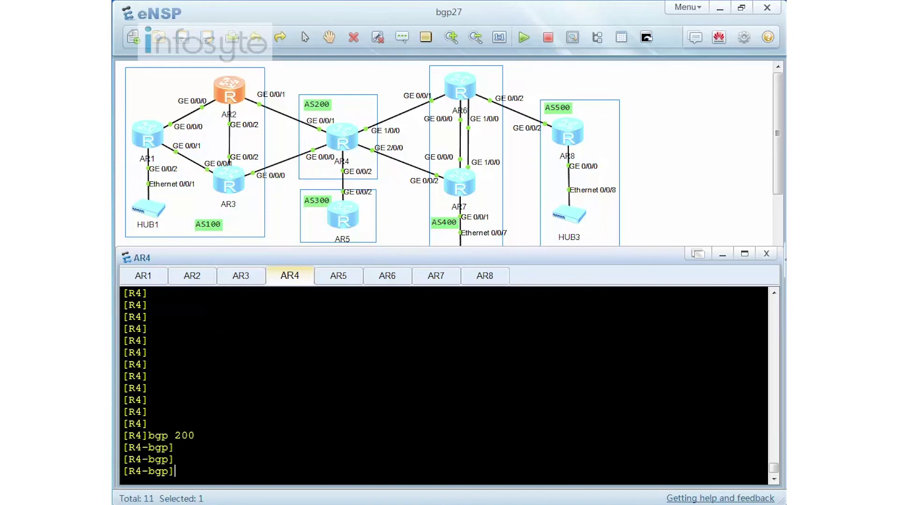
pyautogui.write('peer 45.1.1.5 d')
pyautogui.press('Tab')
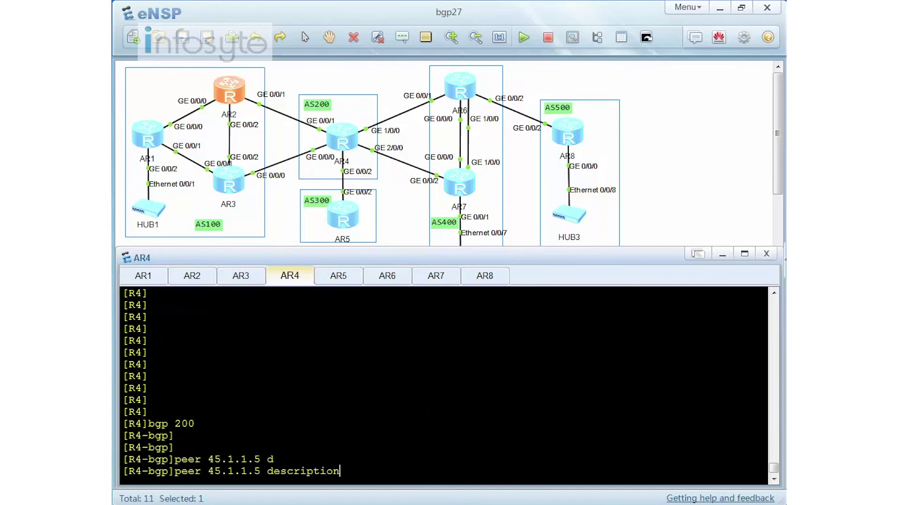
pyautogui.press('Tab')
pyautogui.press('Tab')
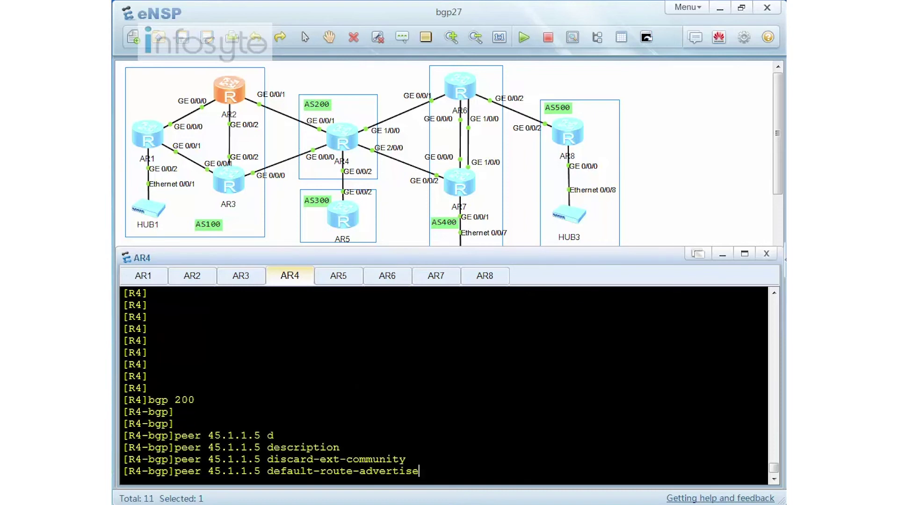
pyautogui.press('Return')
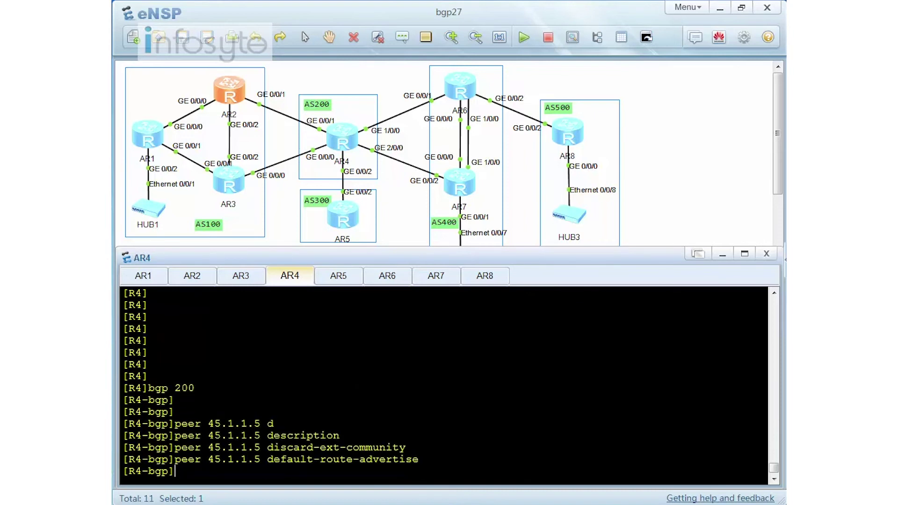
pyautogui.moveTo(420, 459); pyautogui.dragTo(174, 459)
# - Display R4's current BGP view configuration and check the default-route-advertise line for peer 45.1.1.5
pyautogui.write('dis this')
pyautogui.press('Return')
pyautogui.moveTo(379, 412); pyautogui.dragTo(128, 411)
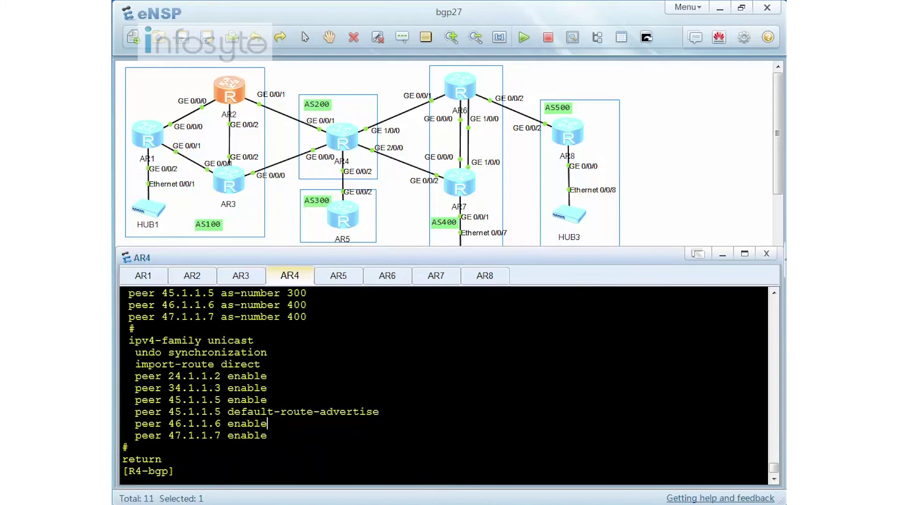
# - Return to R4's user view and refresh BGP for all peers in the export direction
pyautogui.write('q')
pyautogui.press('Return')
pyautogui.write('q')
pyautogui.press('Return')
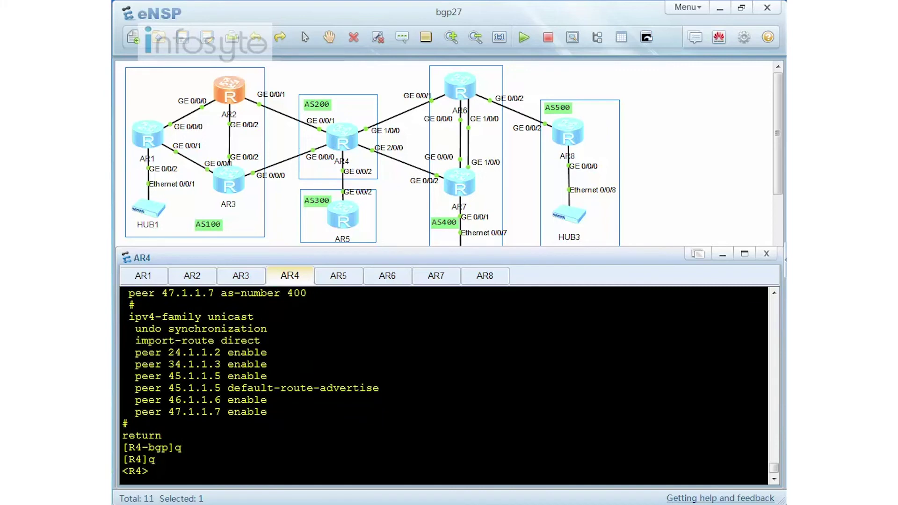
pyautogui.write('ref bgp all e')
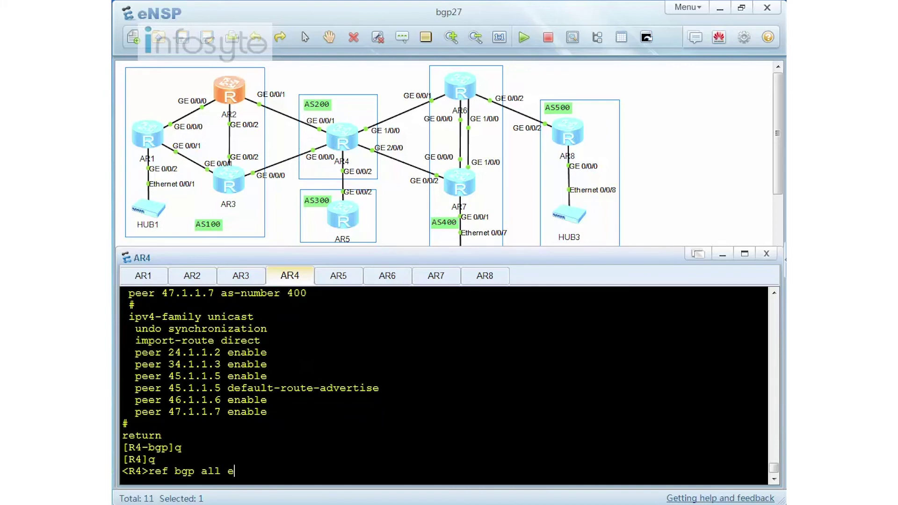
pyautogui.press('Return')
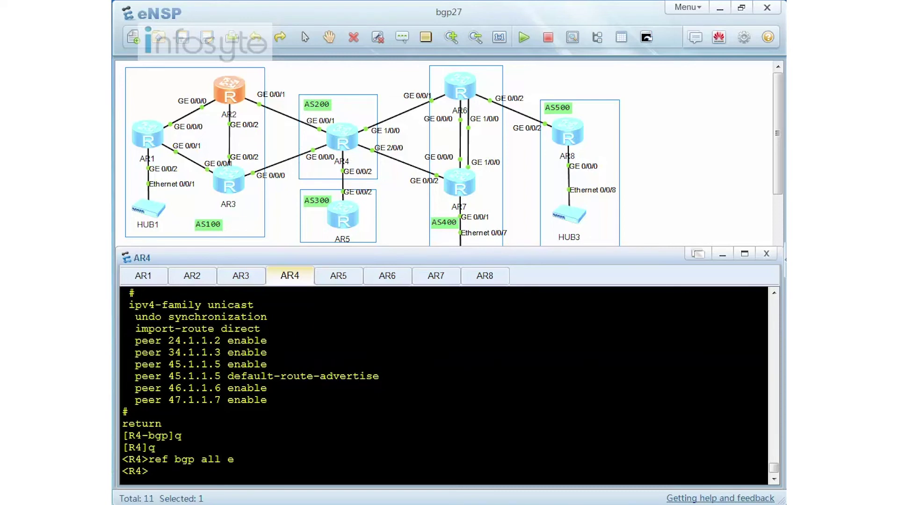
# - Return R5 to user view and refresh BGP for all peers in the import direction
pyautogui.click(347, 275)
pyautogui.write('q')
pyautogui.press('Return')
pyautogui.write('ref')
pyautogui.press('Tab')
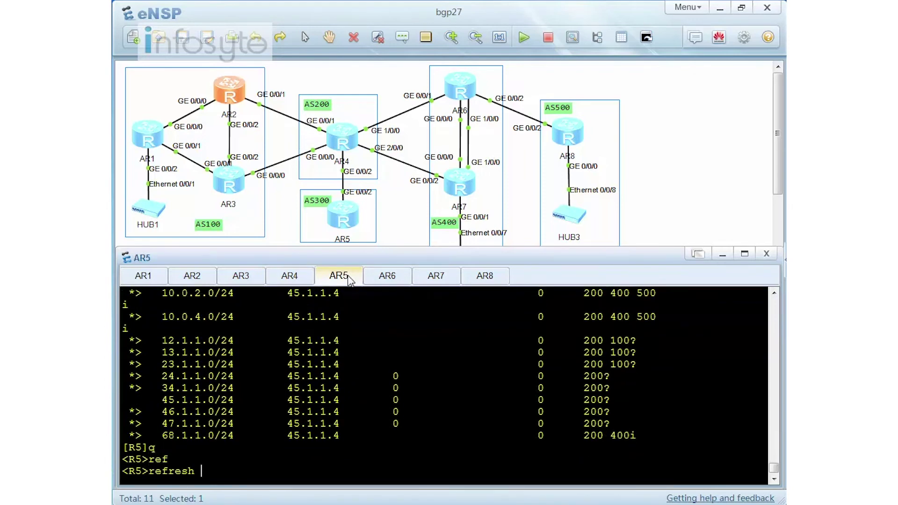
pyautogui.write('bgp all imp')
pyautogui.press('Tab')
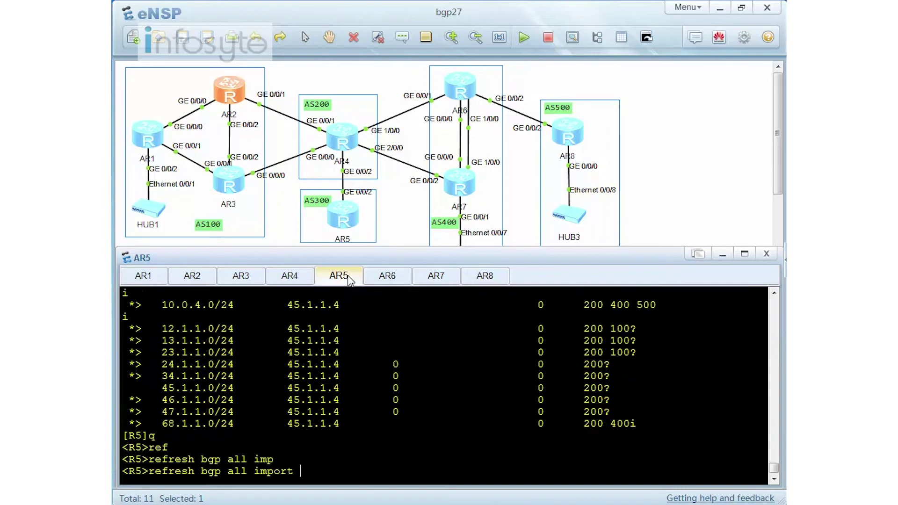
pyautogui.press('Return')
# - Display R5's BGP routing table and check the entry for the default route 0.0.0.0
pyautogui.write('dis ')
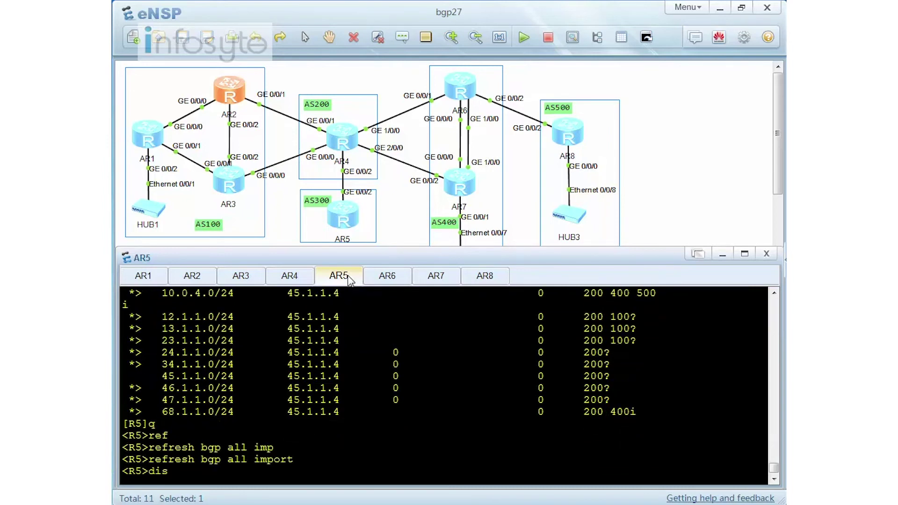
pyautogui.write('bgpro')
pyautogui.press('Return')
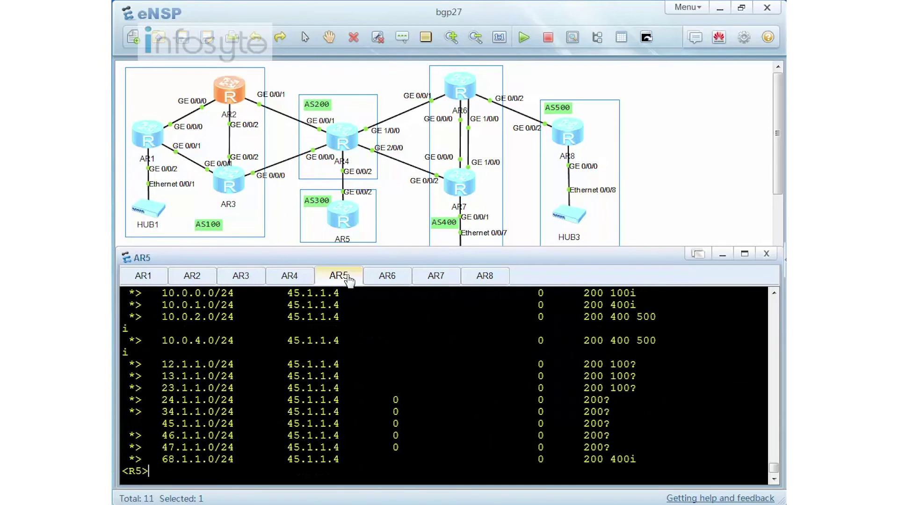
pyautogui.scroll(2, 444, 385)
pyautogui.scroll(1, 444, 386)
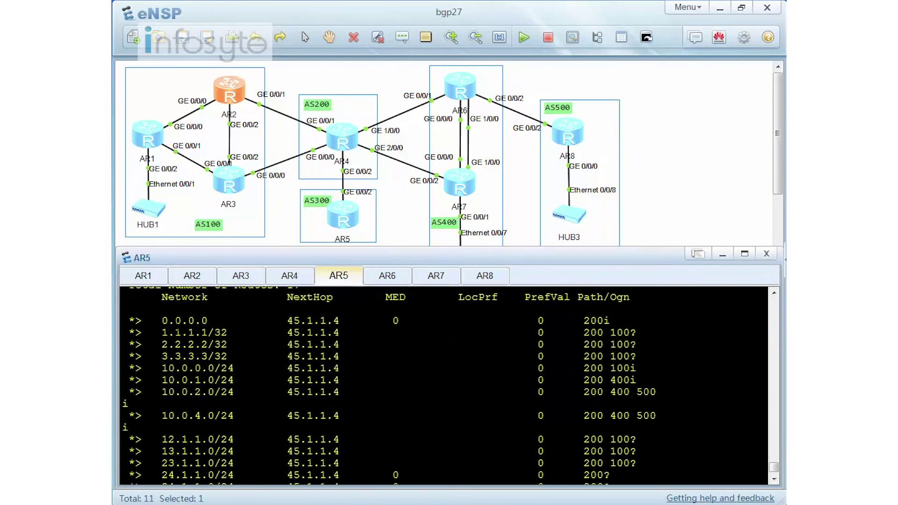
pyautogui.moveTo(155, 320); pyautogui.dragTo(221, 321)
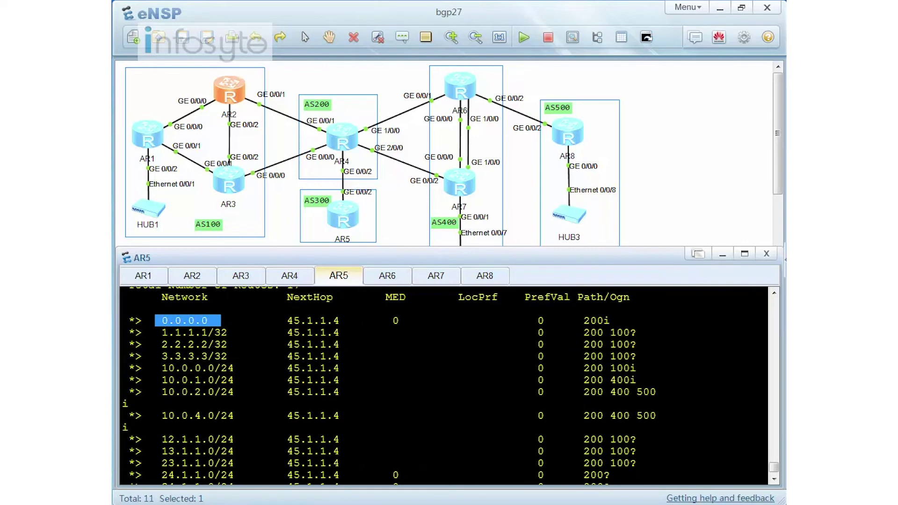
# - Display R5's detailed BGP information for route 0.0.0.0 and check which peer it comes from
pyautogui.write('dis ')
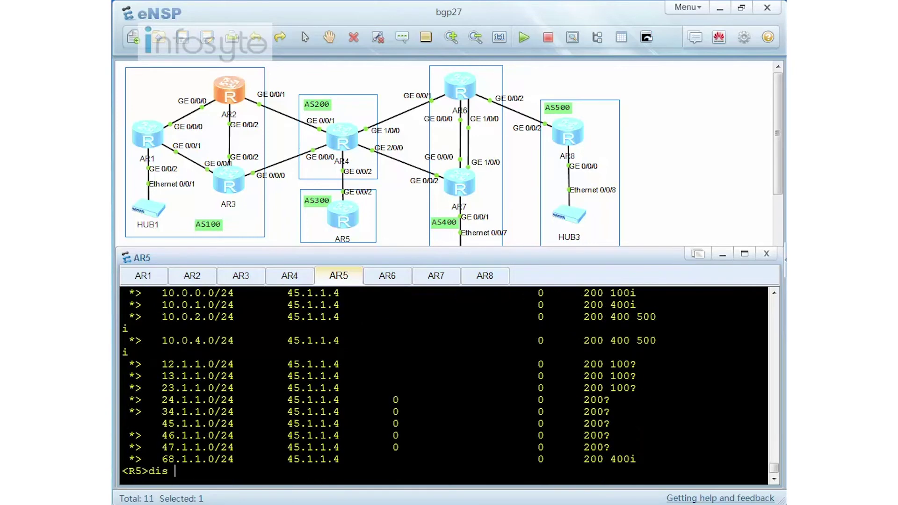
pyautogui.write('bgp ro 0.0.0.0')
pyautogui.press('Return')
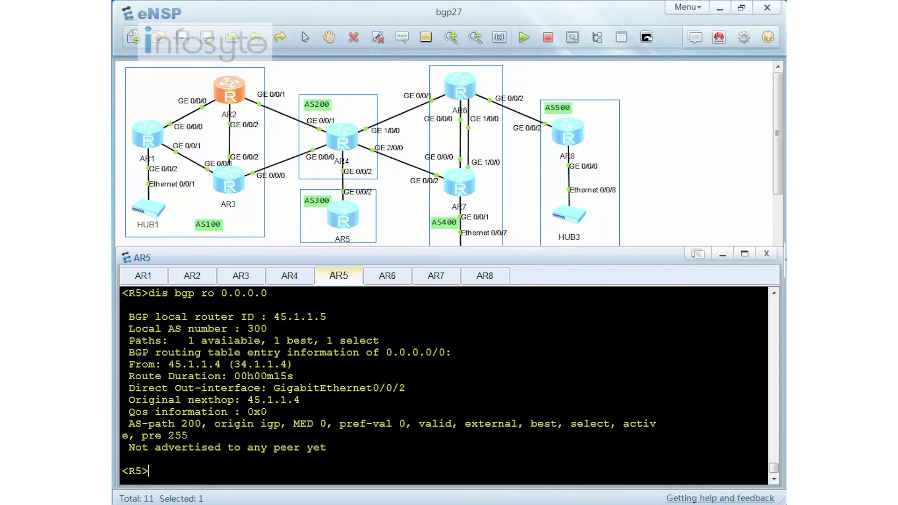
pyautogui.moveTo(168, 364); pyautogui.dragTo(221, 364)
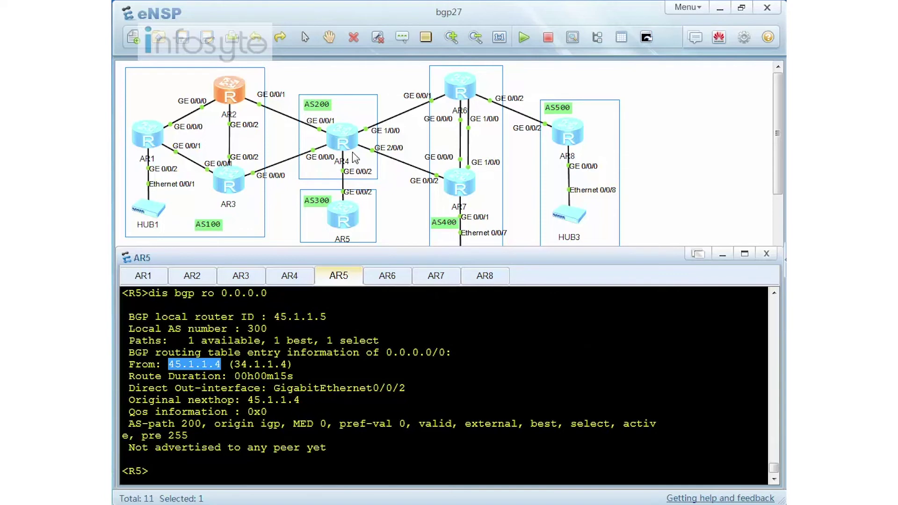
pyautogui.click(149, 471)
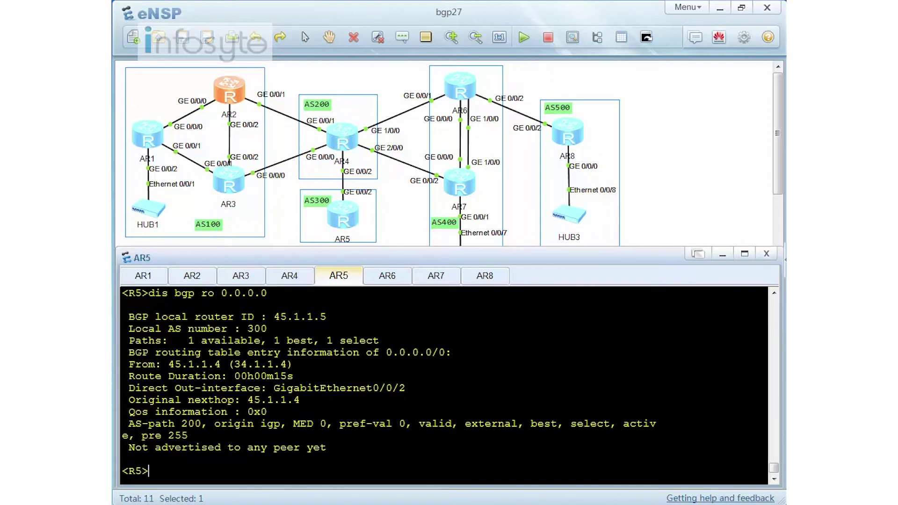
# - In R5's system view, create the AS path filter AS_FILTER with a deny rule for _100|400$
pyautogui.write('sys')
pyautogui.press('Return')
pyautogui.press('Return')
pyautogui.press('Return')
pyautogui.press('Return')
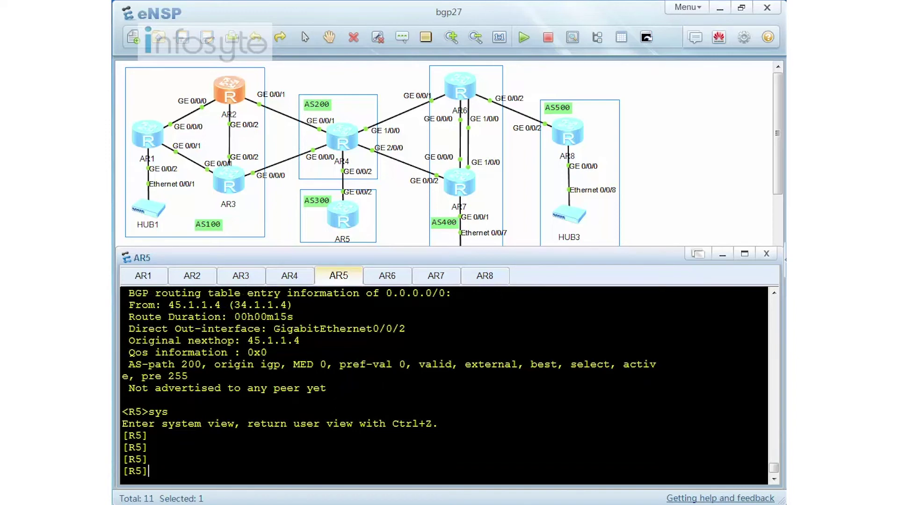
pyautogui.write('ip as-p')
pyautogui.press('Tab')
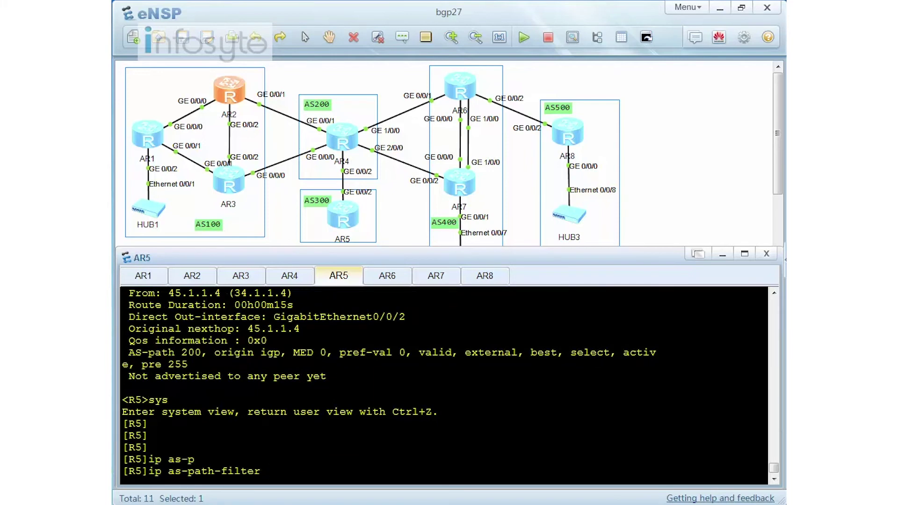
pyautogui.write('AD_FILTER de')
pyautogui.press('Tab')
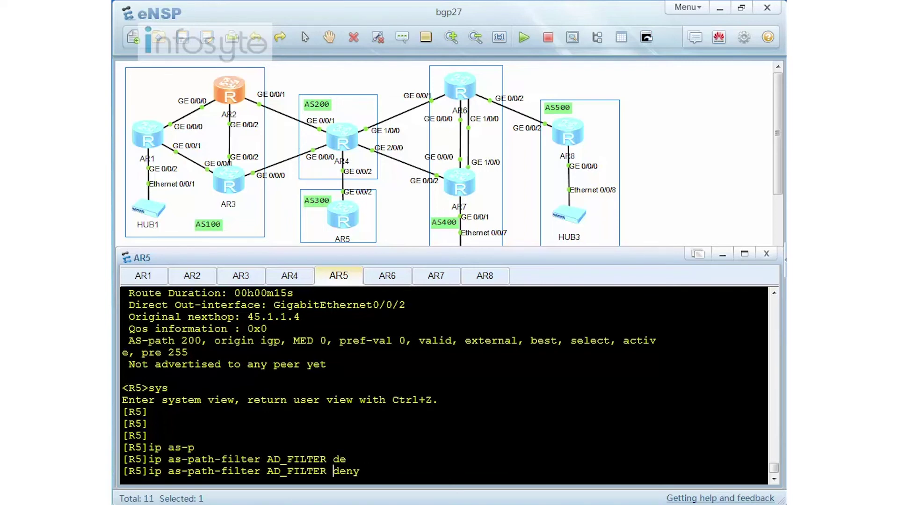
pyautogui.press('Left')
pyautogui.press('Left')
pyautogui.press('Left')
pyautogui.press('Left')
pyautogui.press('Left')
pyautogui.press('BackSpace')
pyautogui.write('S')
pyautogui.write('_100|400$')
pyautogui.press('Return')
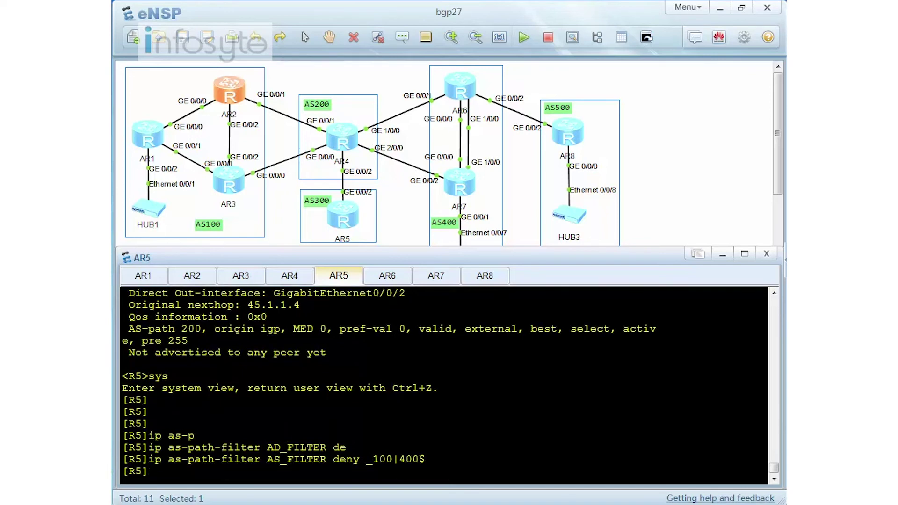
# - Add a permit rule for .* to R5's AS path filter AS_FILTER
pyautogui.write('ip as-path-')
pyautogui.press('Tab')
pyautogui.write('AS')
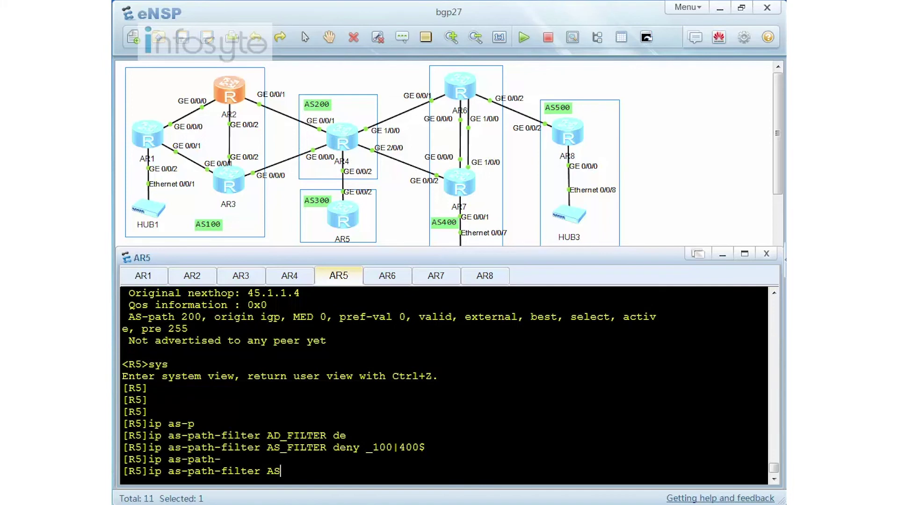
pyautogui.write('_FILTER permit')
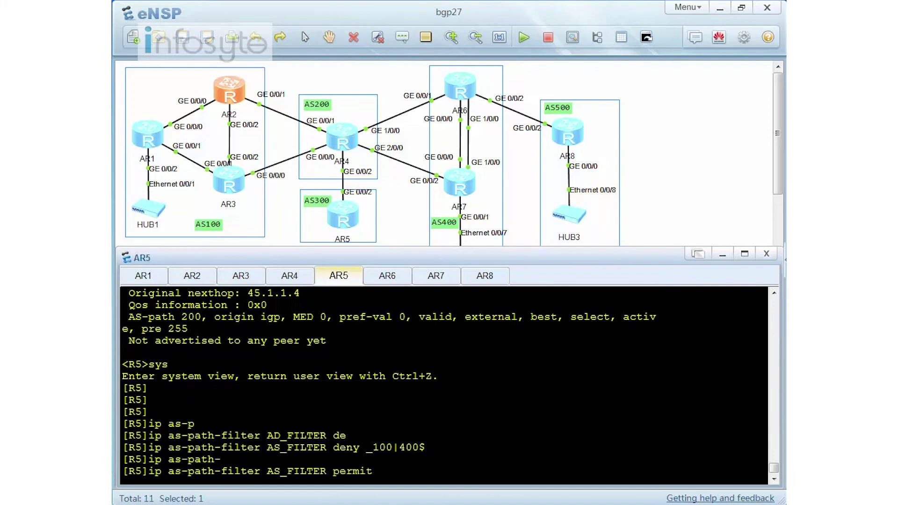
pyautogui.write(' .*')
pyautogui.press('Return')
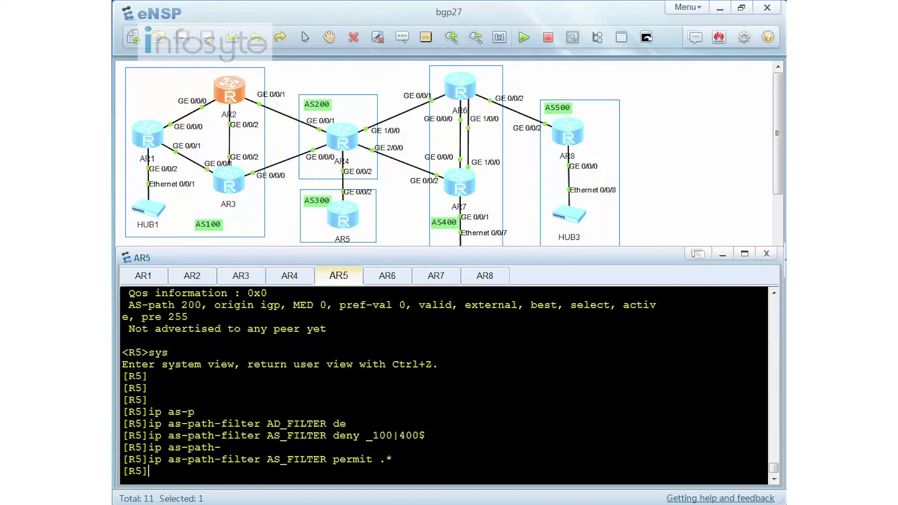
# - Display R5's AS path filters and check the deny and permit expressions of AS_FILTER
pyautogui.press('Return')
pyautogui.write('dis i')
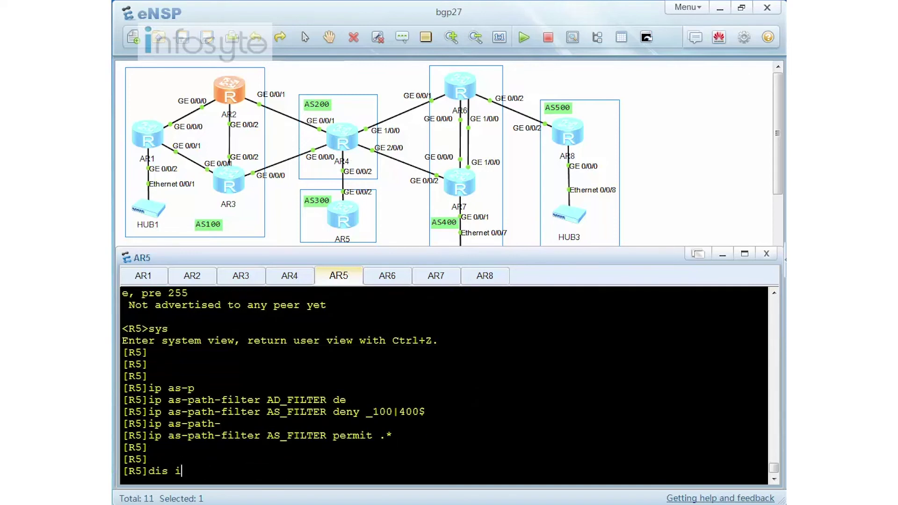
pyautogui.write('p as-pa')
pyautogui.press('Return')
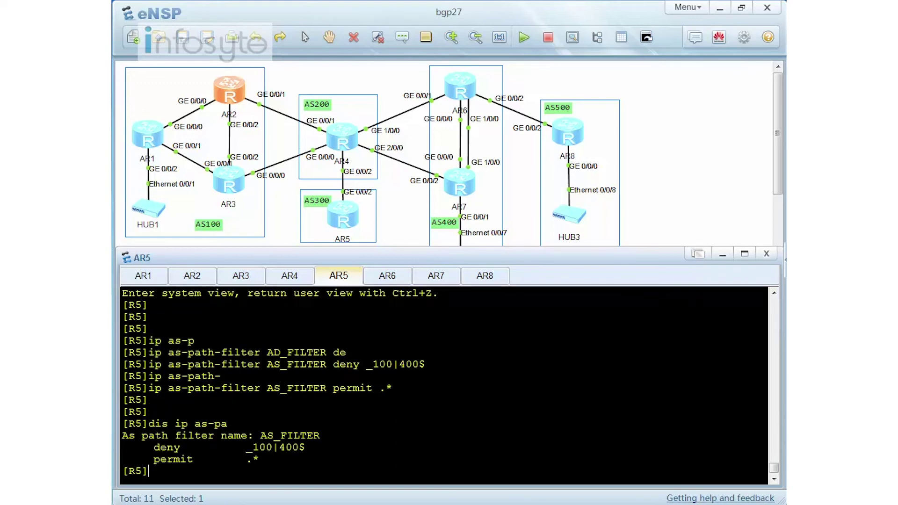
pyautogui.moveTo(306, 447); pyautogui.dragTo(240, 447)
pyautogui.hotkey('ctrl', 'c')
pyautogui.moveTo(260, 458); pyautogui.dragTo(245, 459)
pyautogui.hotkey('ctrl', 'c')
pyautogui.press('Return')
pyautogui.press('Return')
pyautogui.press('Return')
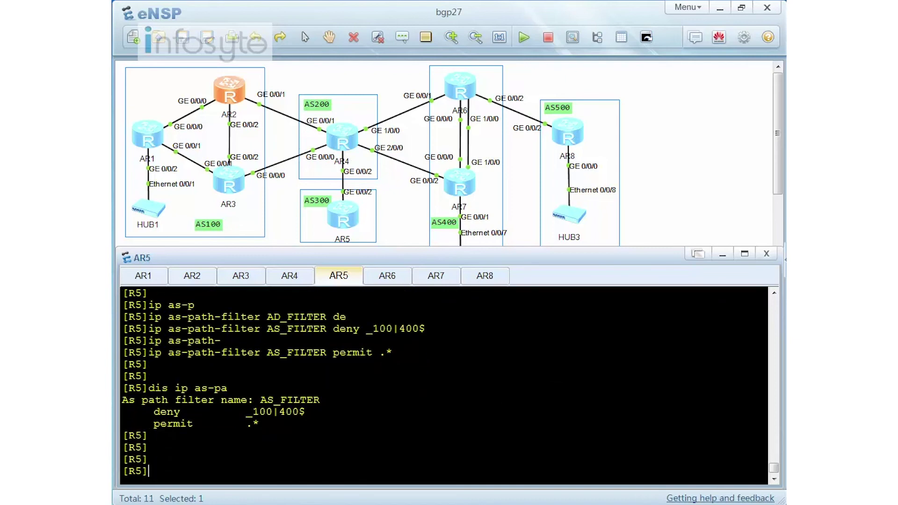
# - Create the route policy AS_FILTER on R5 with permit node 10
pyautogui.write('route-p')
pyautogui.press('Tab')
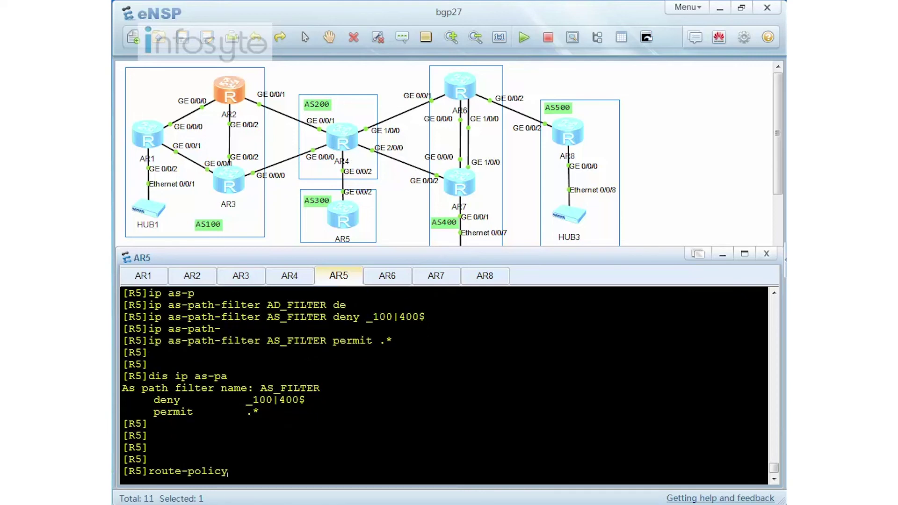
pyautogui.write('AS_FILTER')
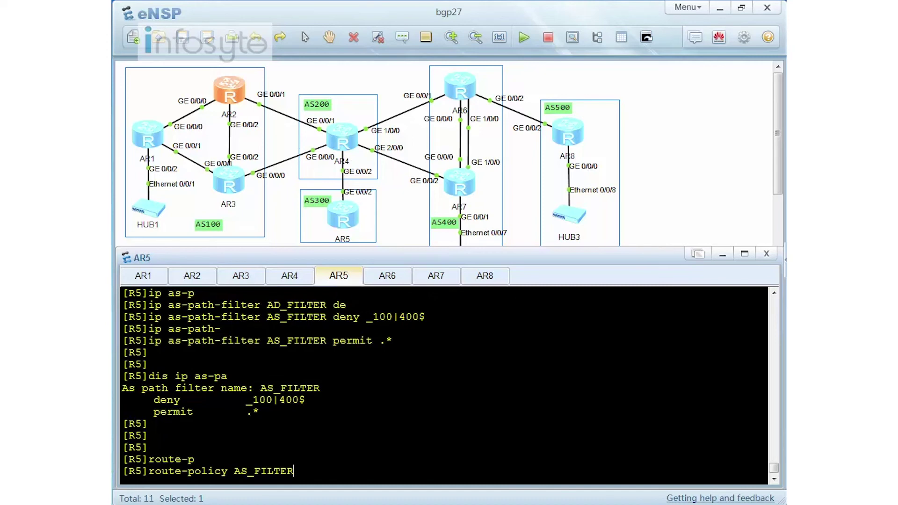
pyautogui.write(' permit node 10')
pyautogui.press('Return')
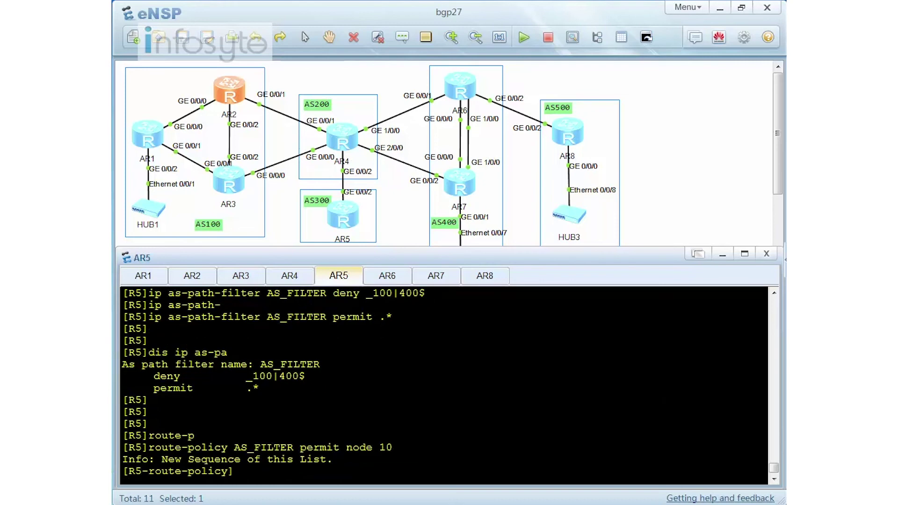
# - Add an if-match clause for as-path-filter AS_FILTER to node 10 of the route policy
pyautogui.write('i')
pyautogui.write('-')
pyautogui.press('Tab')
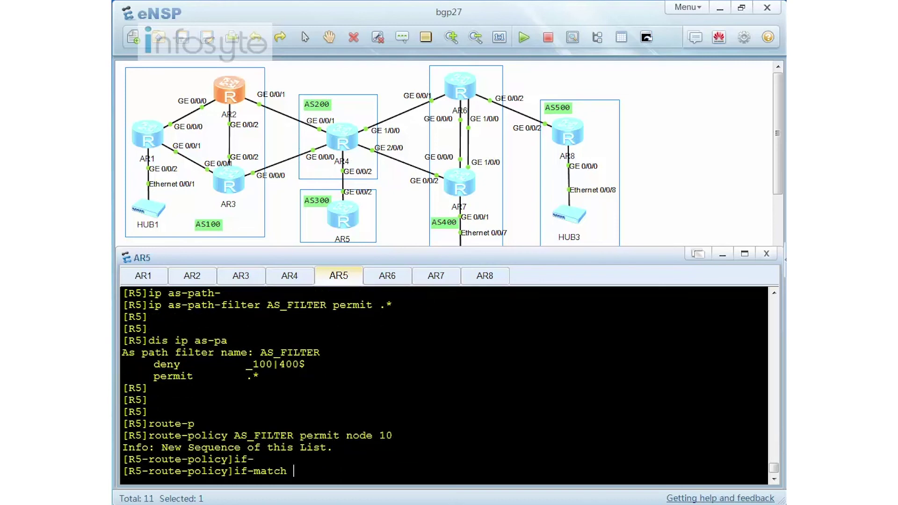
pyautogui.write('as')
pyautogui.press('Tab')
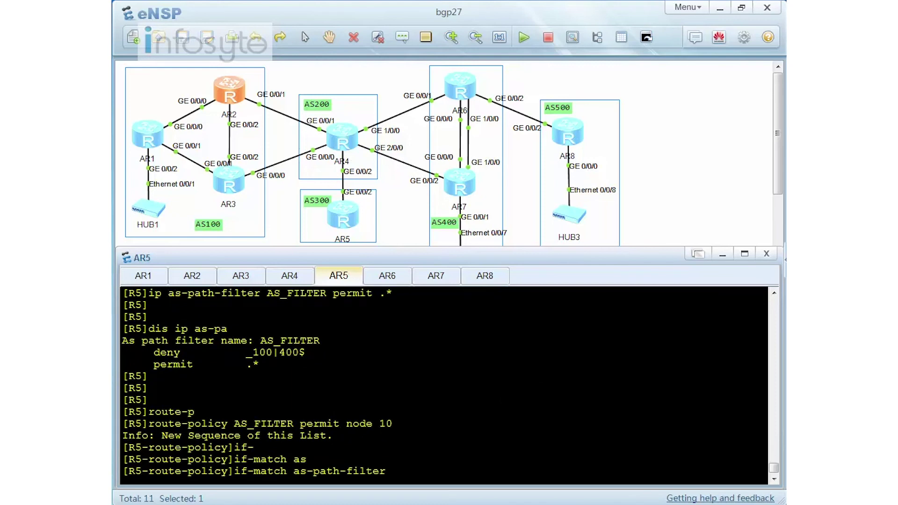
pyautogui.write('AS_FILTER')
pyautogui.press('Return')
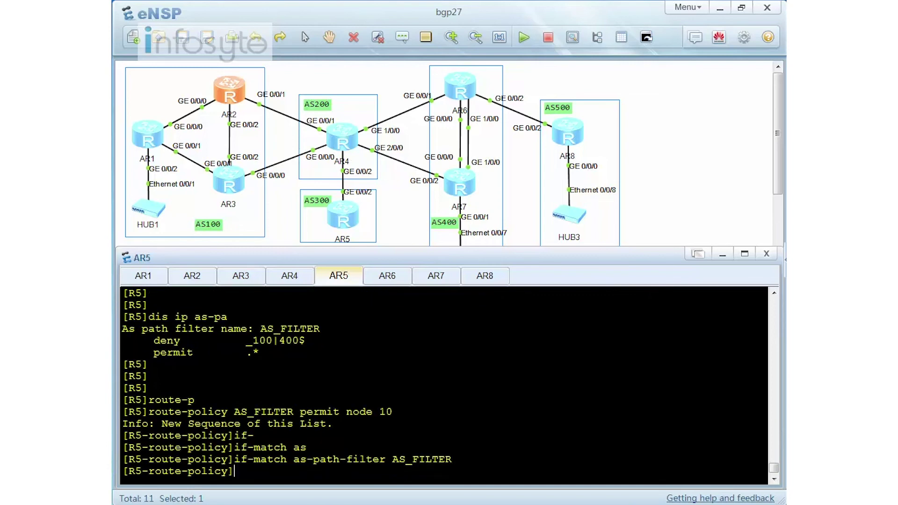
# - Return to R5's system view and display the route policies to check the AS_FILTER match clause
pyautogui.write('q')
pyautogui.press('Return')
pyautogui.write('di')
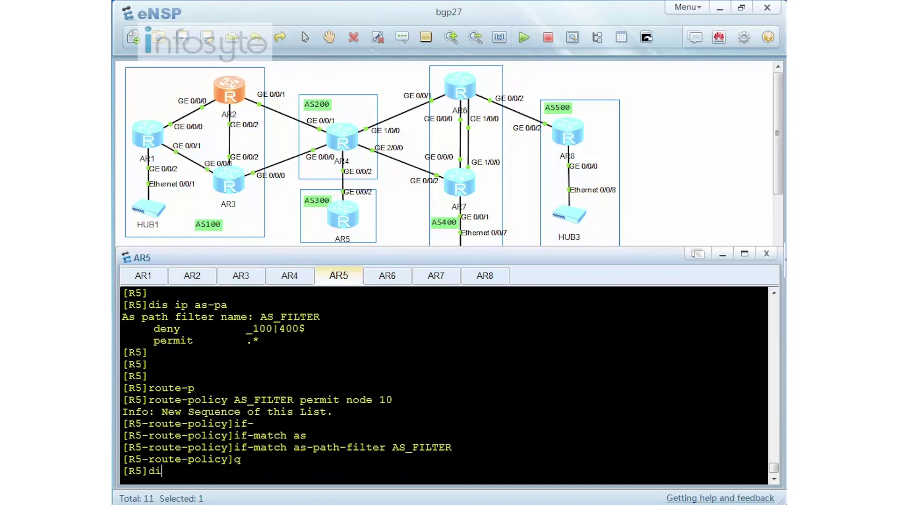
pyautogui.write('s route-pol')
pyautogui.press('Return')
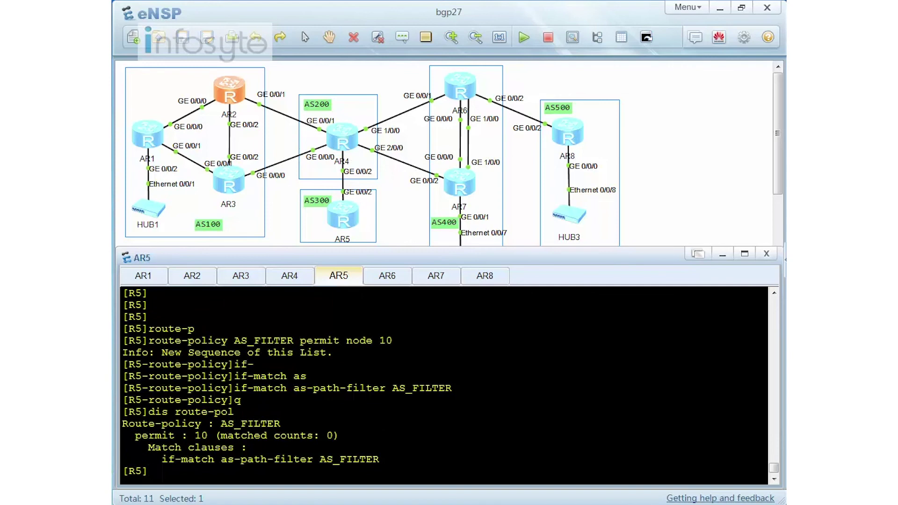
# - In R5's BGP 300 view, apply route policy AS_FILTER to peer 45.1.1.4 in the import direction
pyautogui.write('bgp 300')
pyautogui.press('Return')
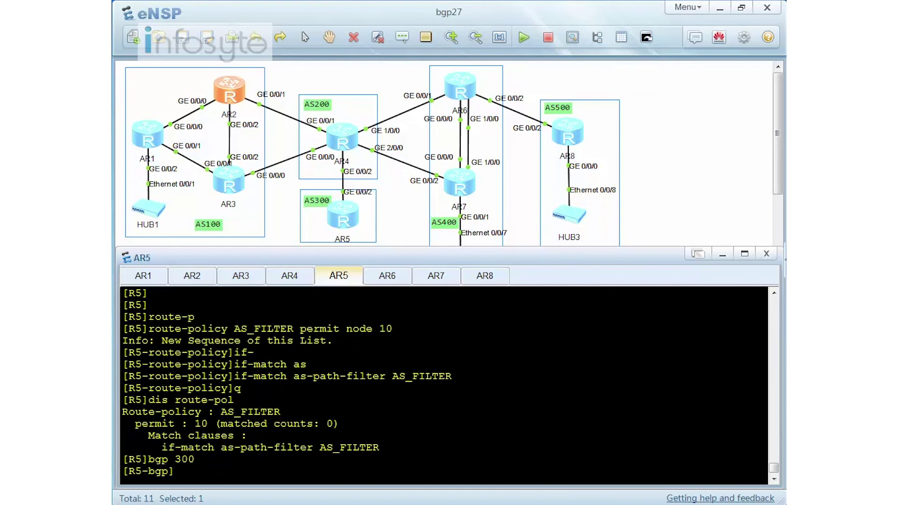
pyautogui.write('peer 45.1.1.4 ro')
pyautogui.press('Tab')
pyautogui.press('Tab')
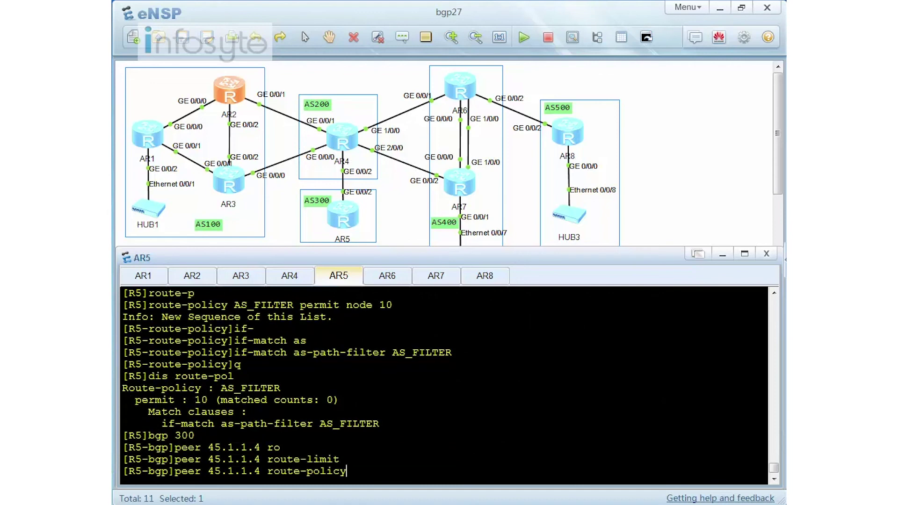
pyautogui.write('AS_FILTER im')
pyautogui.press('Tab')
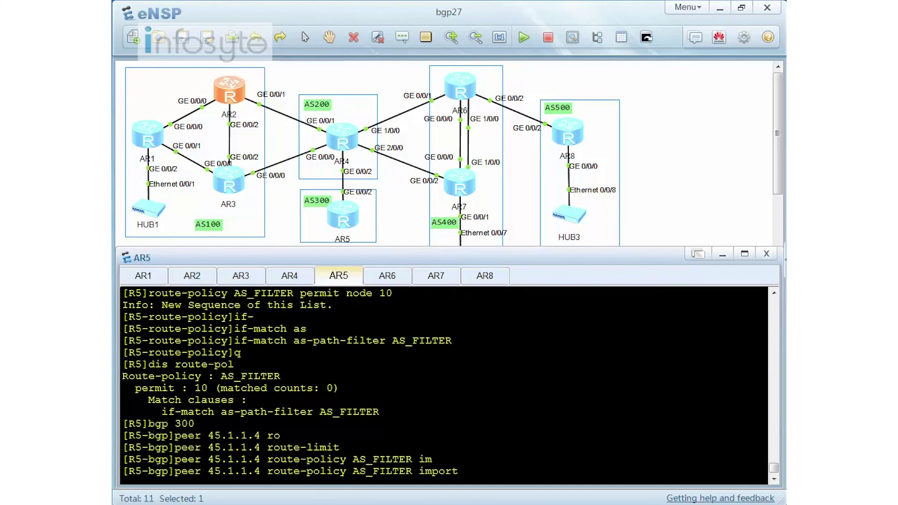
pyautogui.press('Return')
# - Leave R5's BGP view for the user view and refresh BGP imports for all peers to apply AS_FILTER
pyautogui.write('q')
pyautogui.press('Return')
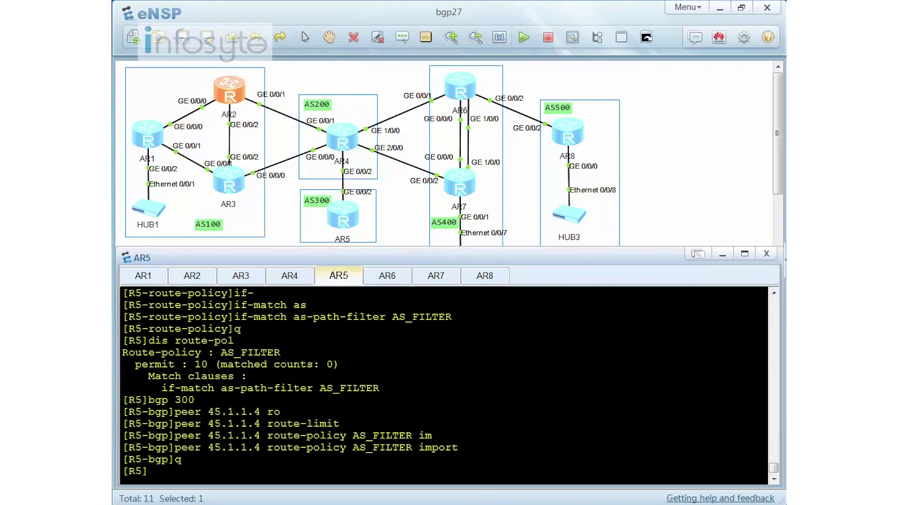
pyautogui.write('q')
pyautogui.press('Return')
pyautogui.write('ref')
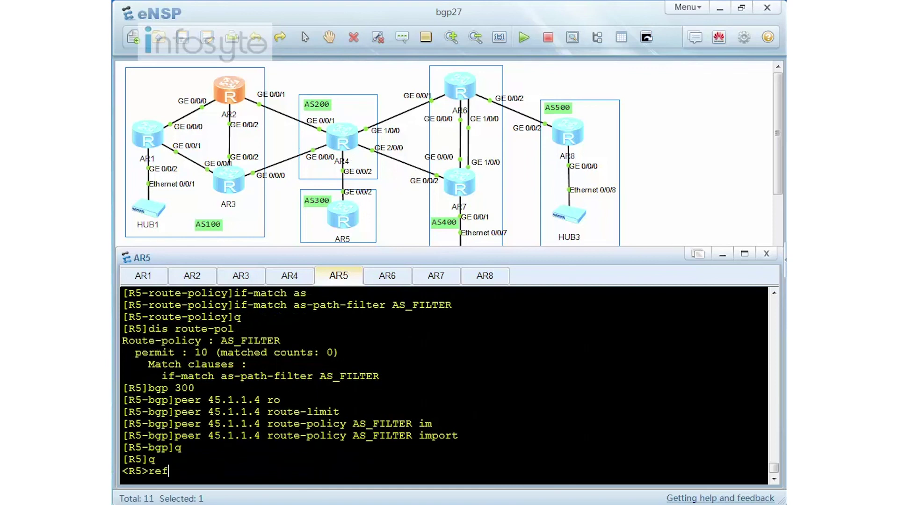
pyautogui.press('Tab')
pyautogui.write('bgp a')
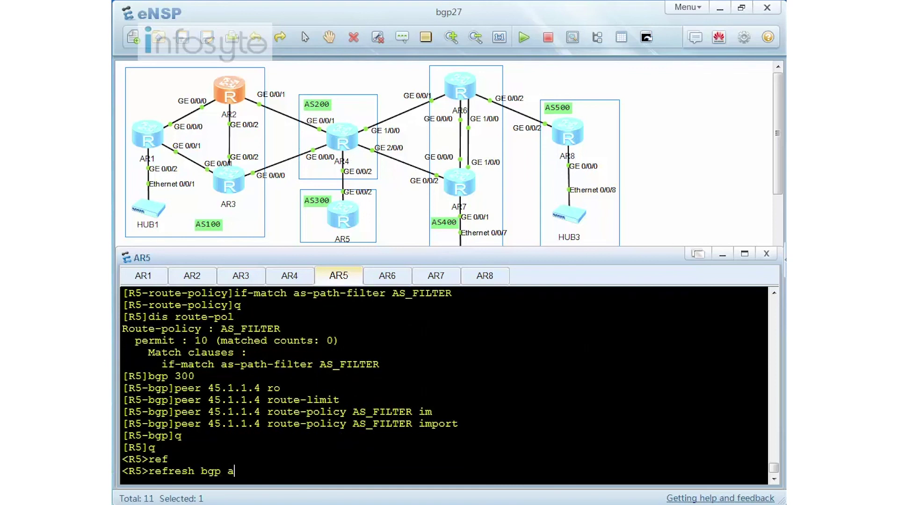
pyautogui.write('ll im')
pyautogui.press('Return')
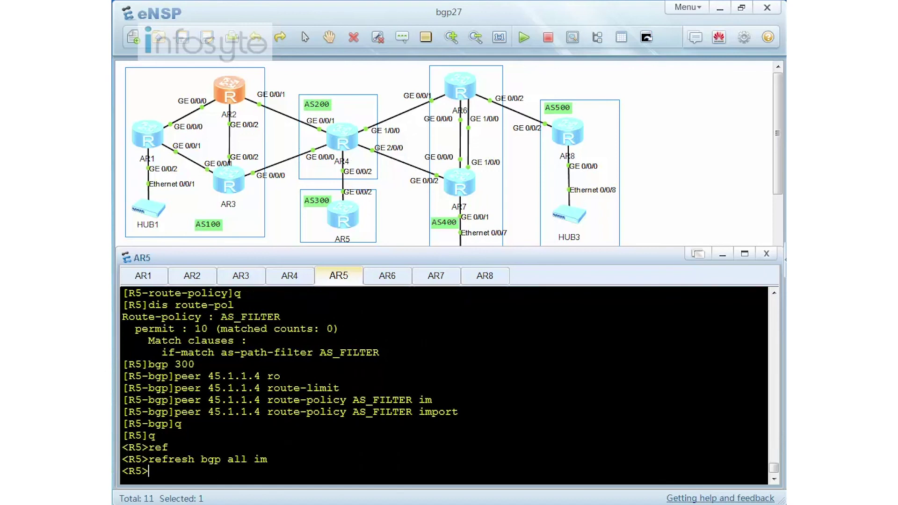
# - Enter R5's system view and display the route policies to check the matched counts for AS_FILTER
pyautogui.write('sys')
pyautogui.press('Return')
pyautogui.write('dis route-policy')
pyautogui.press('Tab')
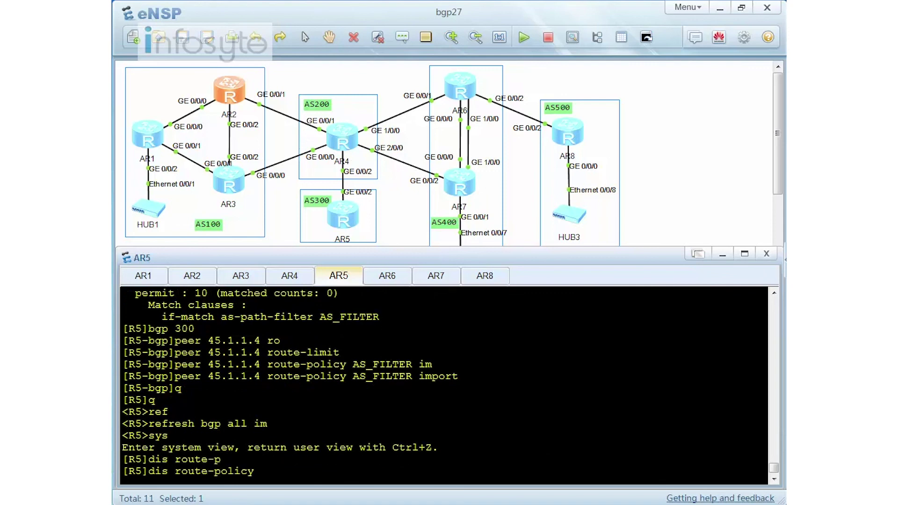
pyautogui.press('Return')
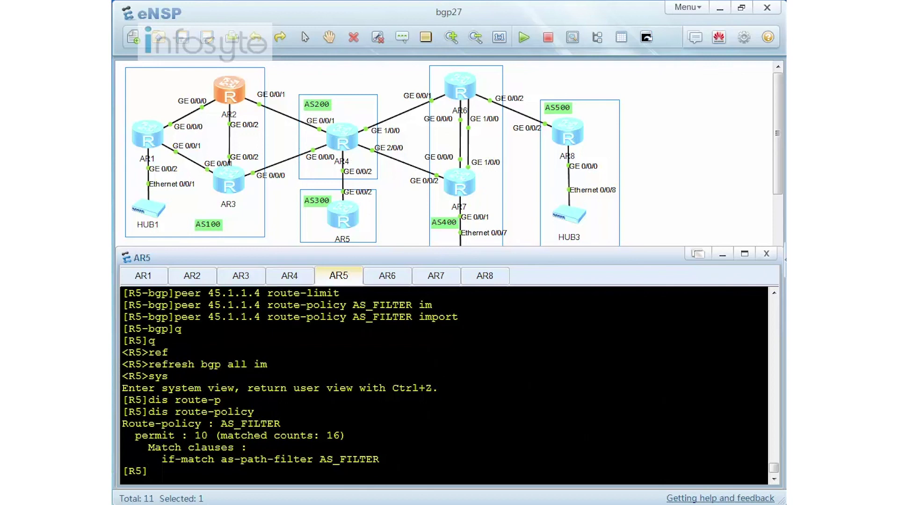
# - Display R5's BGP routing table and the BGP-protocol entries of its IP routing table to check the filtered routes
pyautogui.write('dis bgp rou')
pyautogui.press('Return')
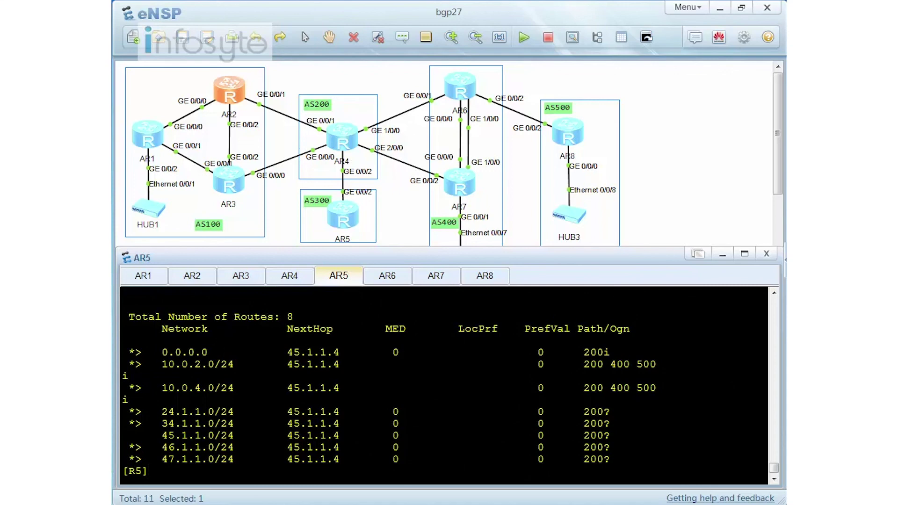
pyautogui.write('dis ip ro')
pyautogui.press('Tab')
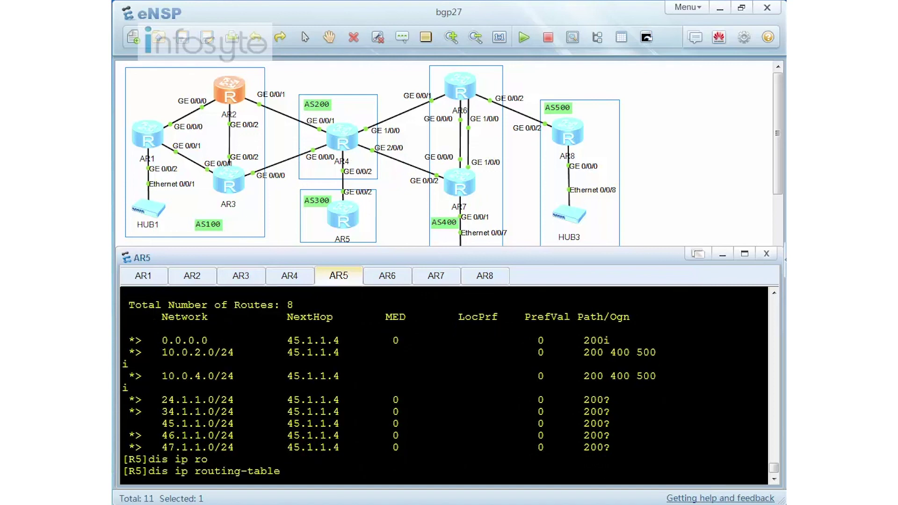
pyautogui.write('p bgp')
pyautogui.press('Return')
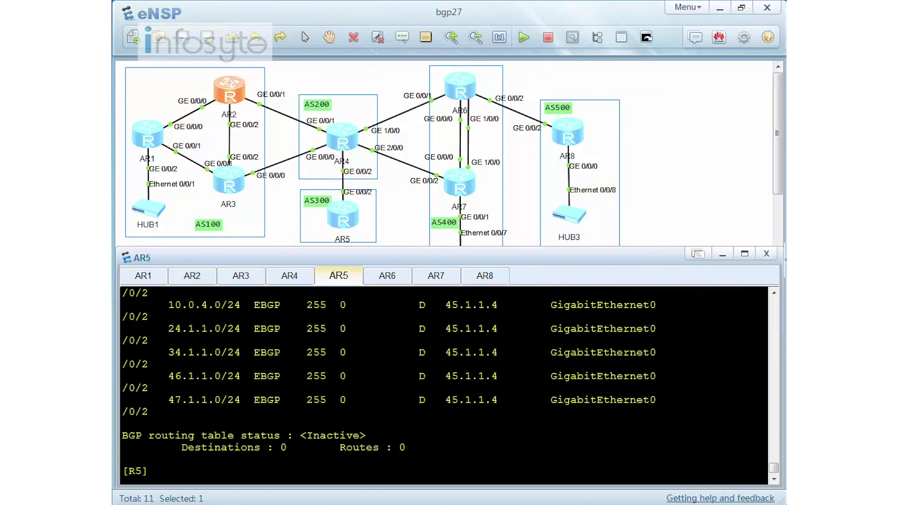
pyautogui.scroll(2, 445, 385)
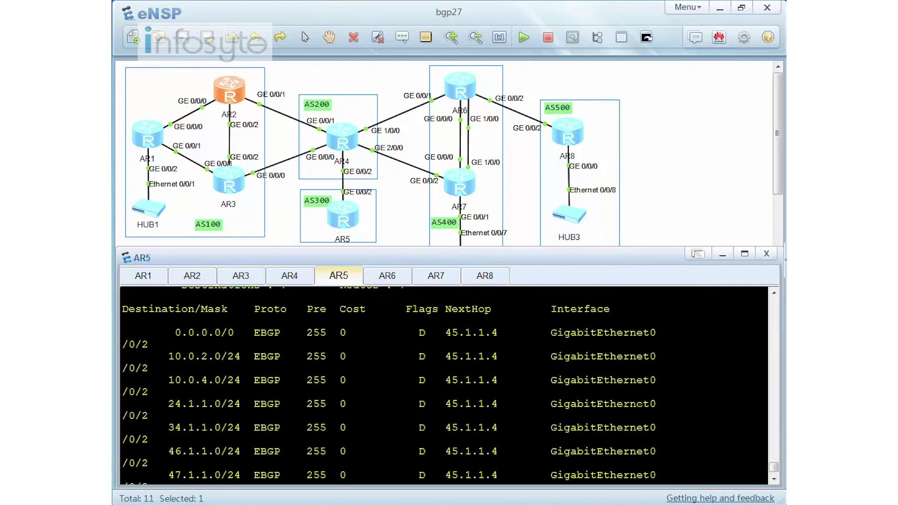